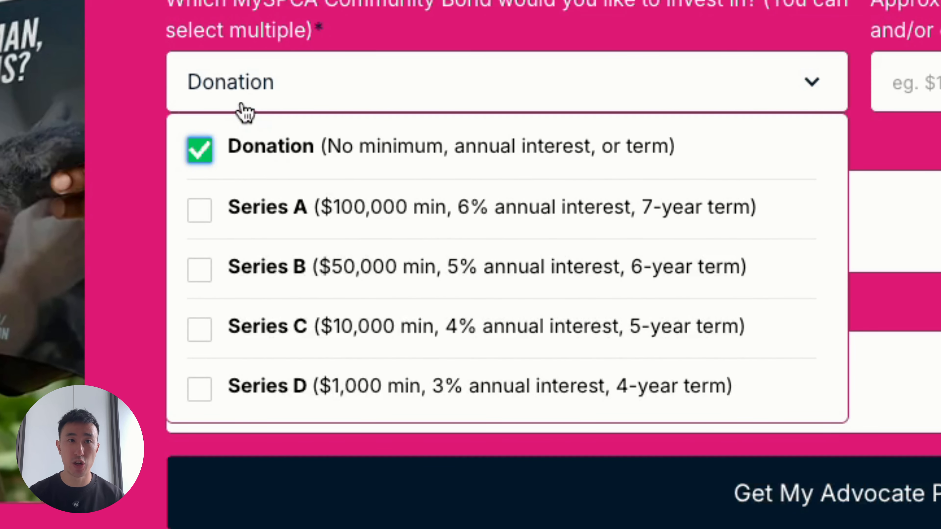
Select the Series A, Series B, Series C and Series D bonds alongside Donation in the community bond multi-select.
{"action": "left_click", "coordinate": [281, 329]}
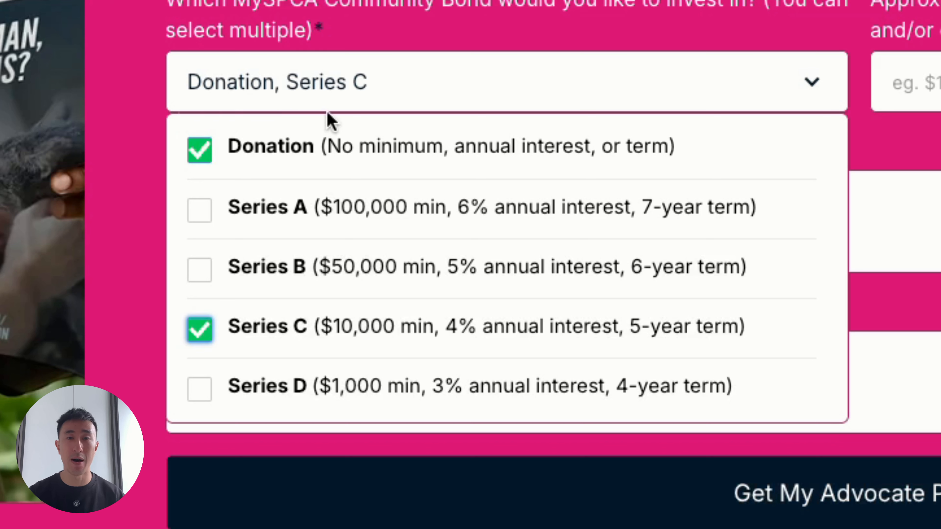
{"action": "left_click", "coordinate": [296, 403]}
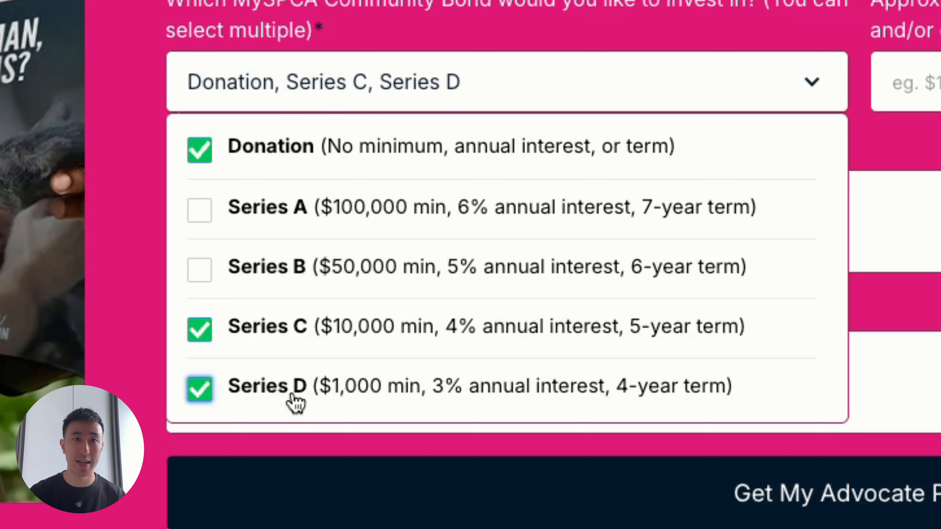
{"action": "left_click", "coordinate": [289, 218]}
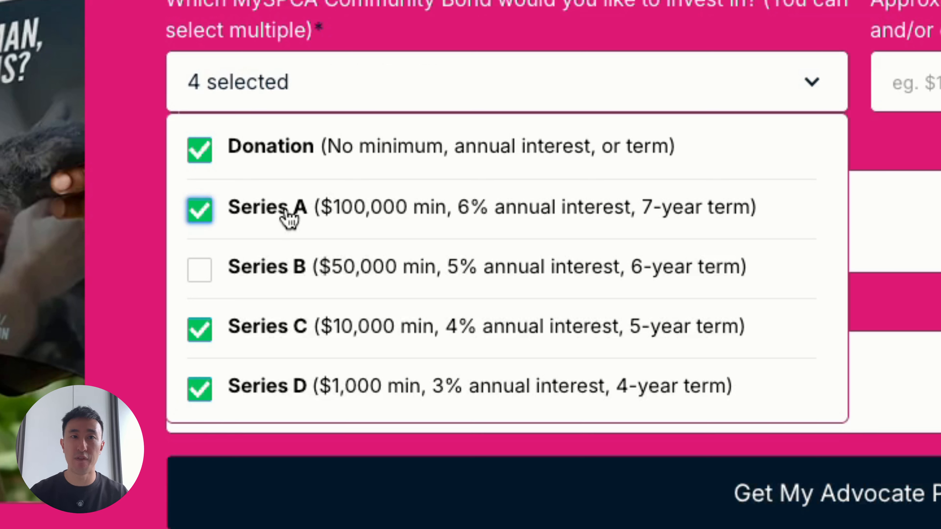
{"action": "left_click", "coordinate": [282, 279]}
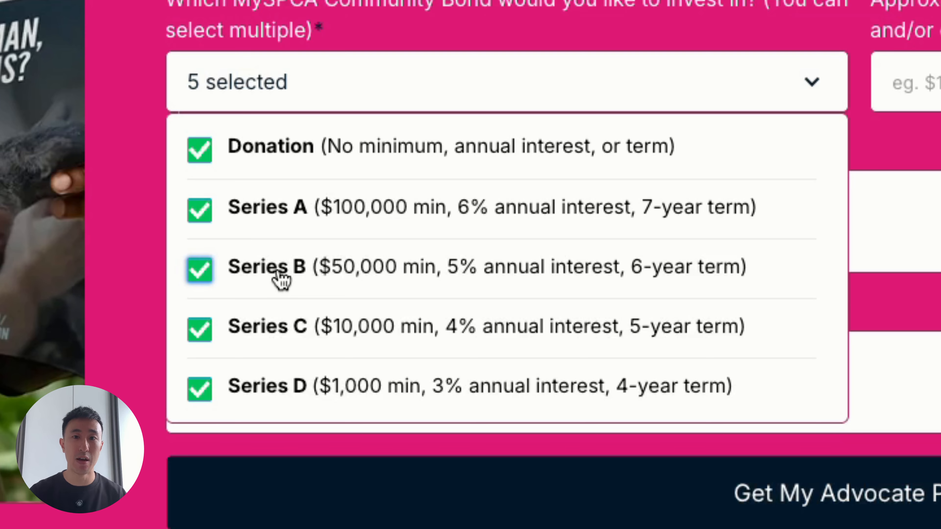
Clear Donation and all four Series options in the community bond multi-select and close its list.
{"action": "left_click", "coordinate": [281, 277]}
{"action": "left_click", "coordinate": [273, 223]}
{"action": "left_click", "coordinate": [279, 165]}
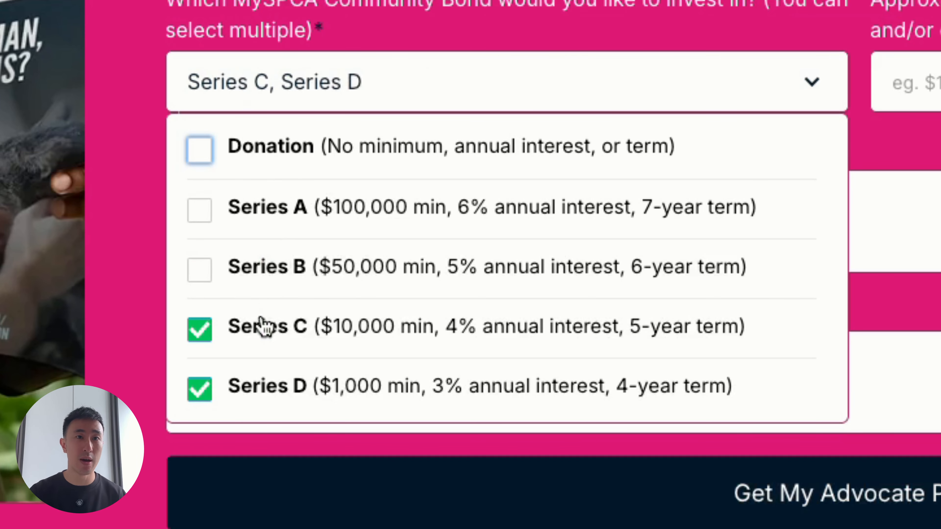
{"action": "left_click", "coordinate": [262, 325]}
{"action": "left_click", "coordinate": [269, 389]}
{"action": "left_click", "coordinate": [498, 38]}
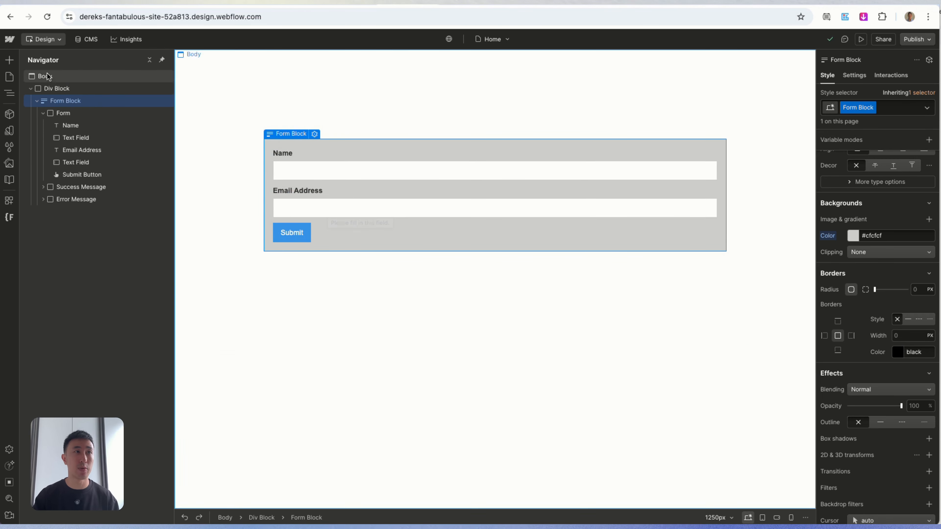
Add a Dropdown element to the form directly below the Email Address label.
{"action": "left_click", "coordinate": [14, 61]}
{"action": "scroll", "coordinate": [113, 202], "scroll_direction": "down", "scroll_amount": 10}
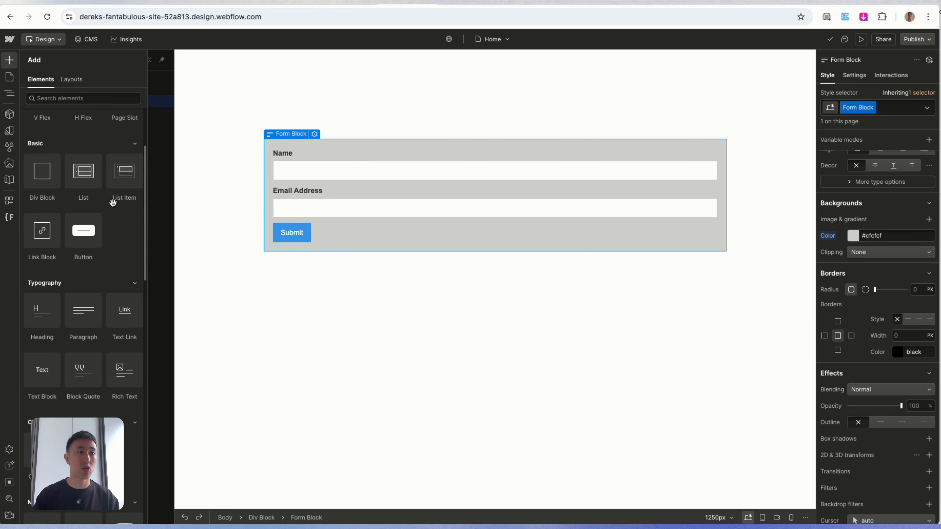
{"action": "scroll", "coordinate": [113, 202], "scroll_direction": "down", "scroll_amount": 8}
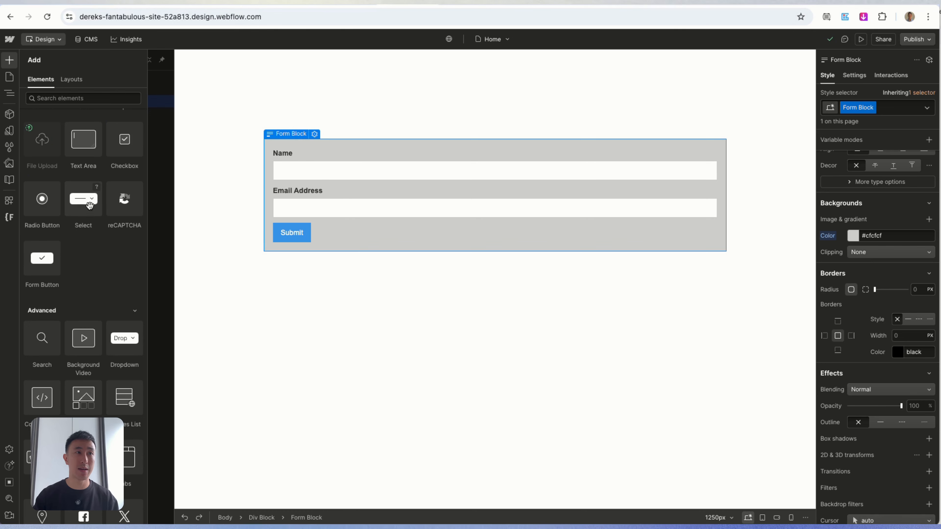
{"action": "left_click_drag", "start_coordinate": [120, 348], "coordinate": [338, 200]}
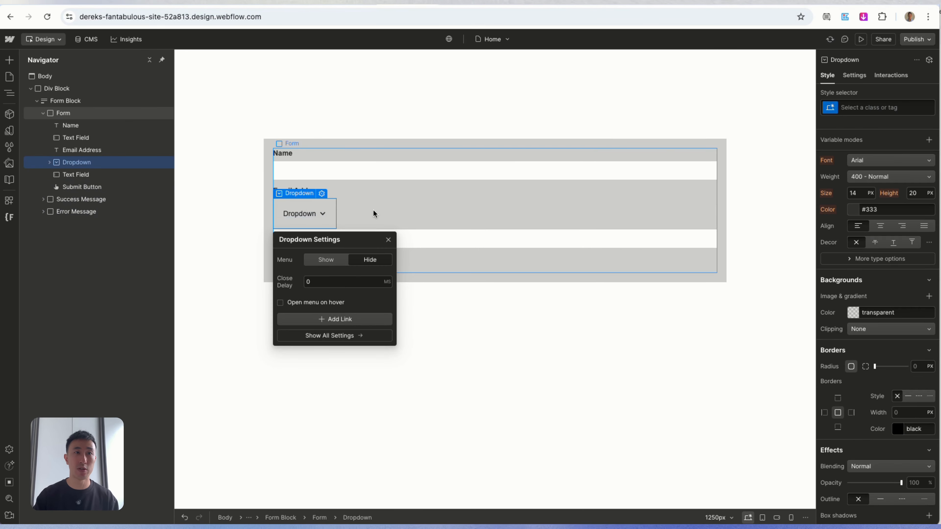
Delete the text field below the dropdown and change the Email Address label to "Select Items LOL".
{"action": "left_click", "coordinate": [425, 237]}
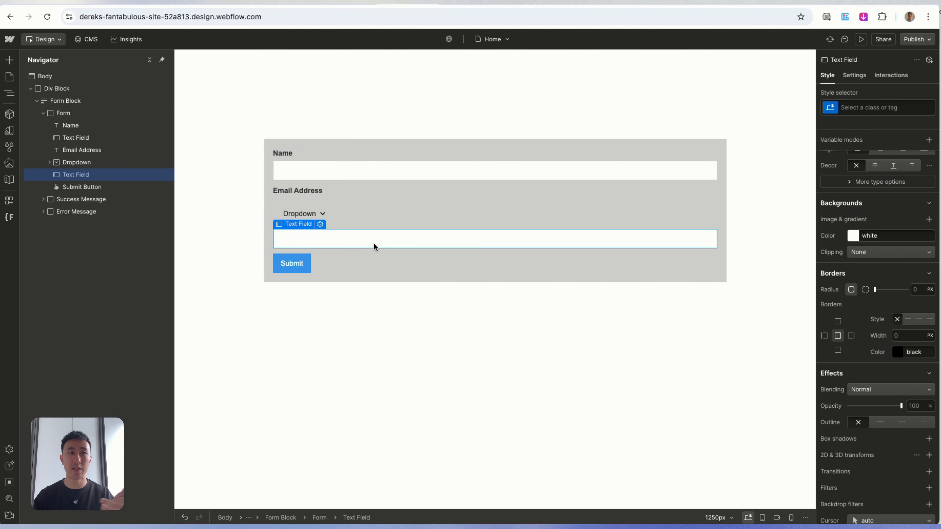
{"action": "key", "text": "Delete"}
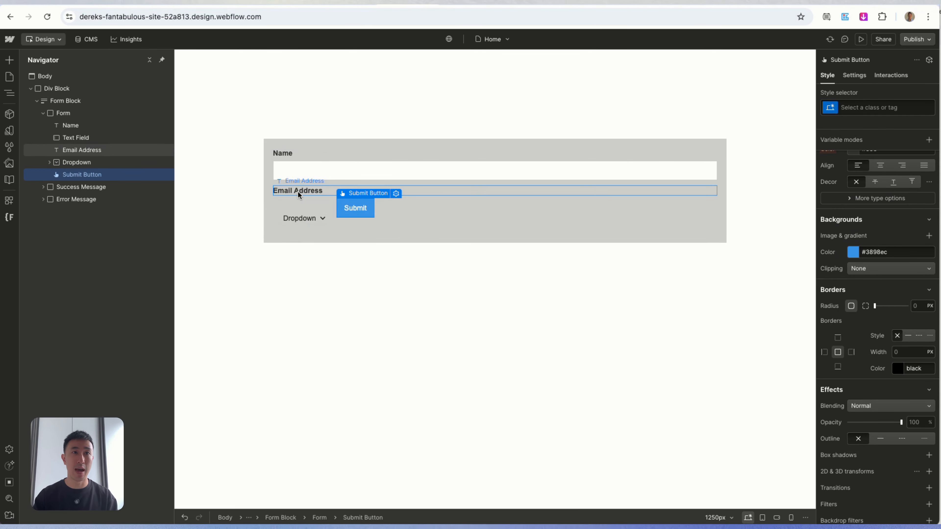
{"action": "double_click", "coordinate": [299, 190]}
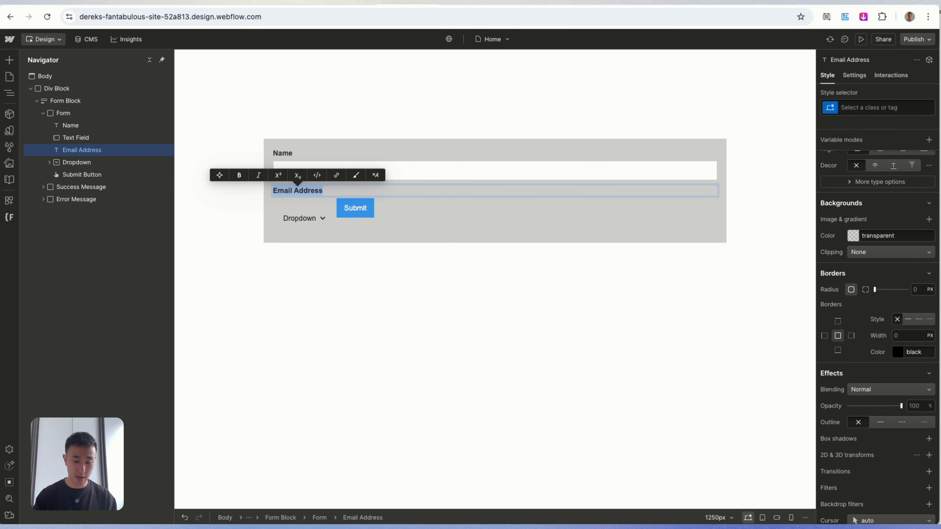
{"action": "type", "text": "Select Items LOL"}
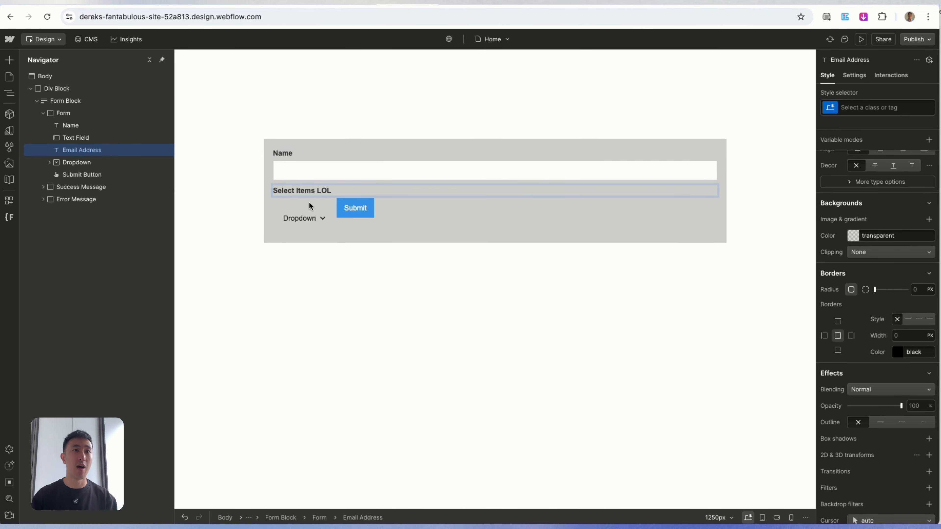
Give the Dropdown element the new class ms-dropdown.
{"action": "left_click", "coordinate": [278, 215]}
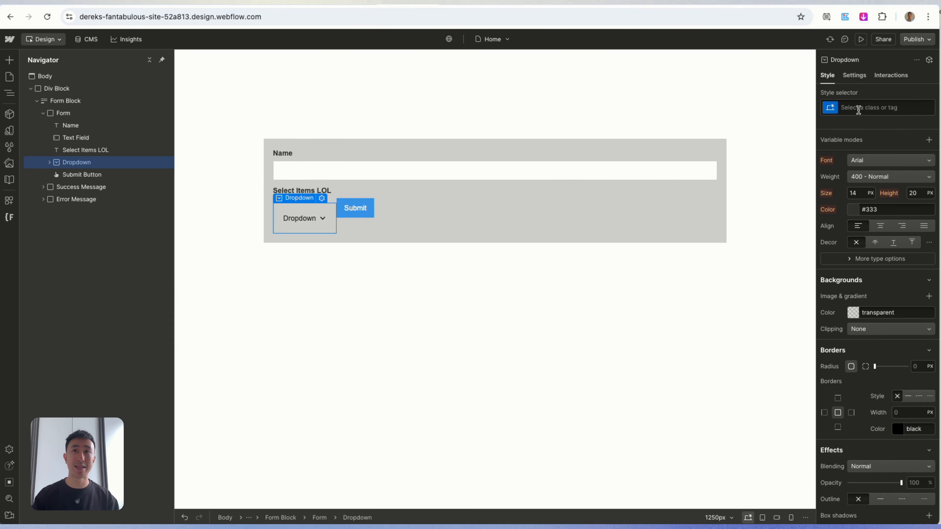
{"action": "left_click", "coordinate": [859, 110]}
{"action": "left_click", "coordinate": [767, 124]}
{"action": "left_click", "coordinate": [852, 108]}
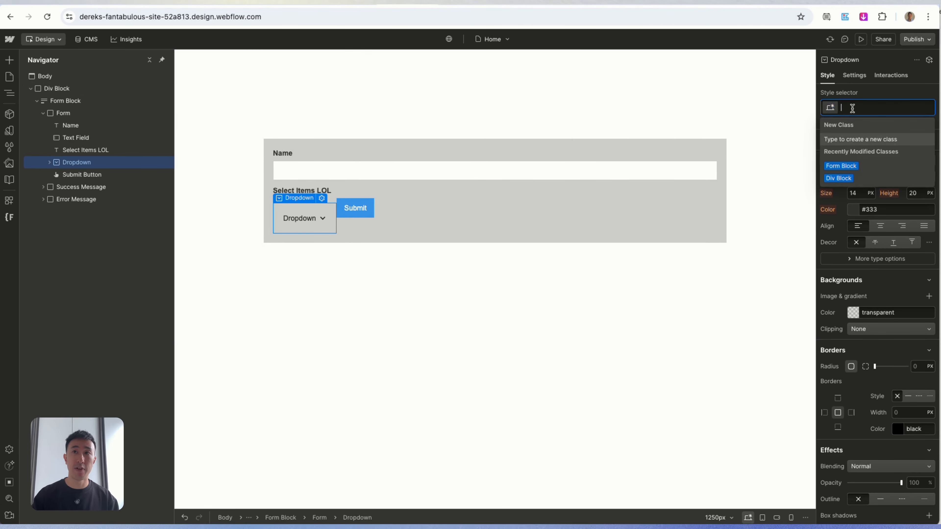
{"action": "type", "text": "ms-dr"}
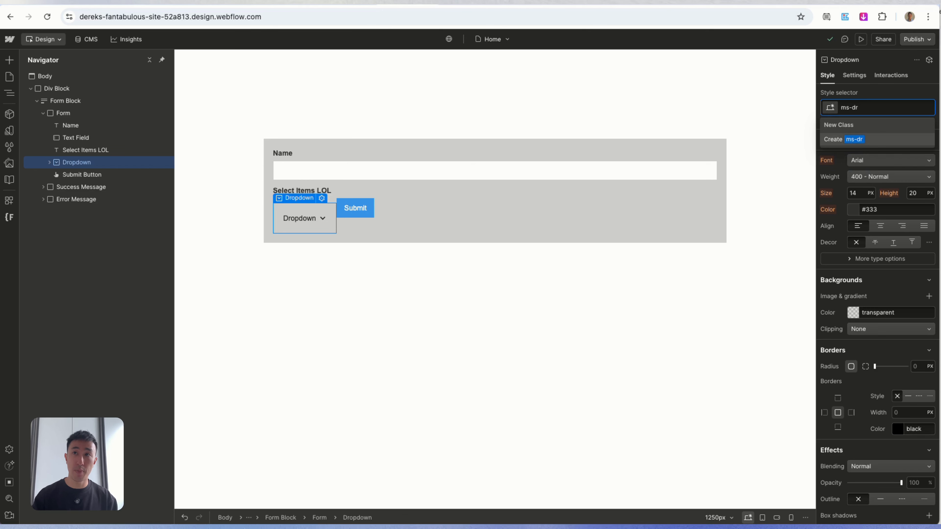
{"action": "type", "text": "opdown"}
{"action": "key", "text": "Return"}
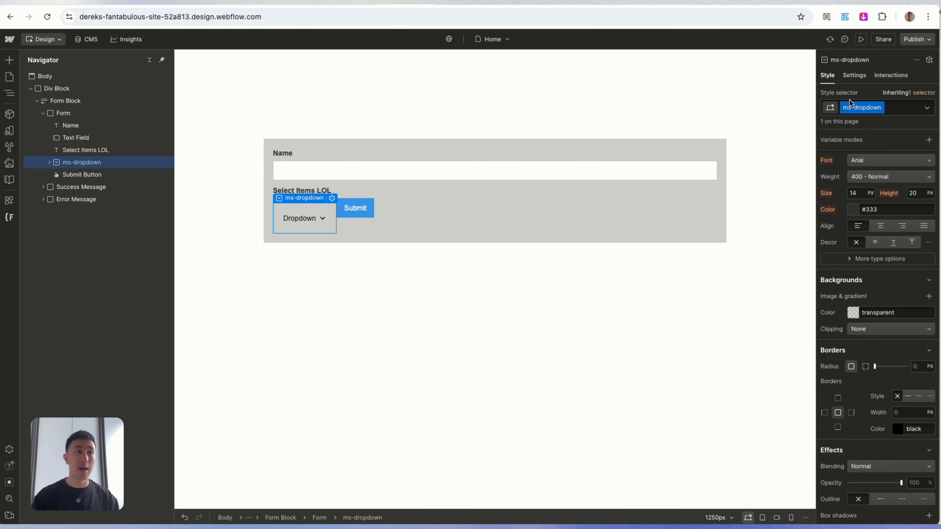
Give the text inside the Dropdown Toggle the new class ms-trigger-text.
{"action": "left_click", "coordinate": [49, 163]}
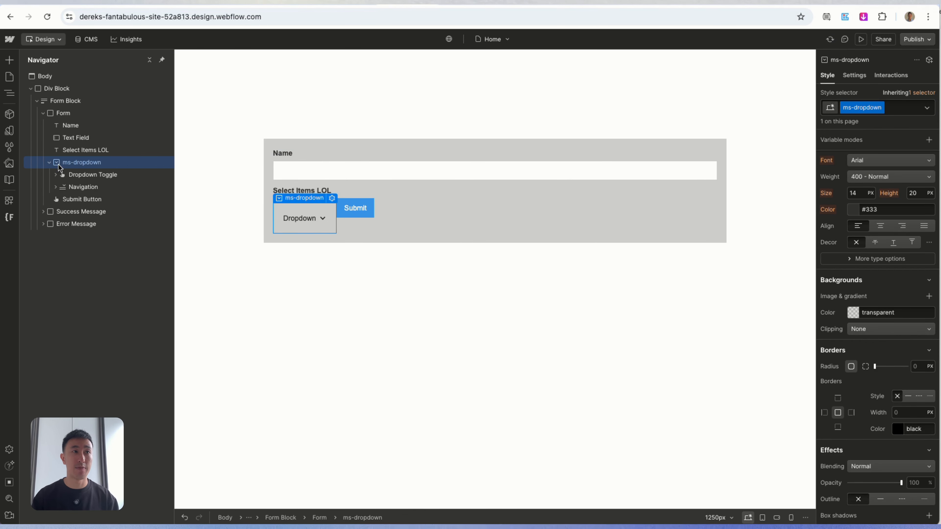
{"action": "left_click", "coordinate": [297, 221]}
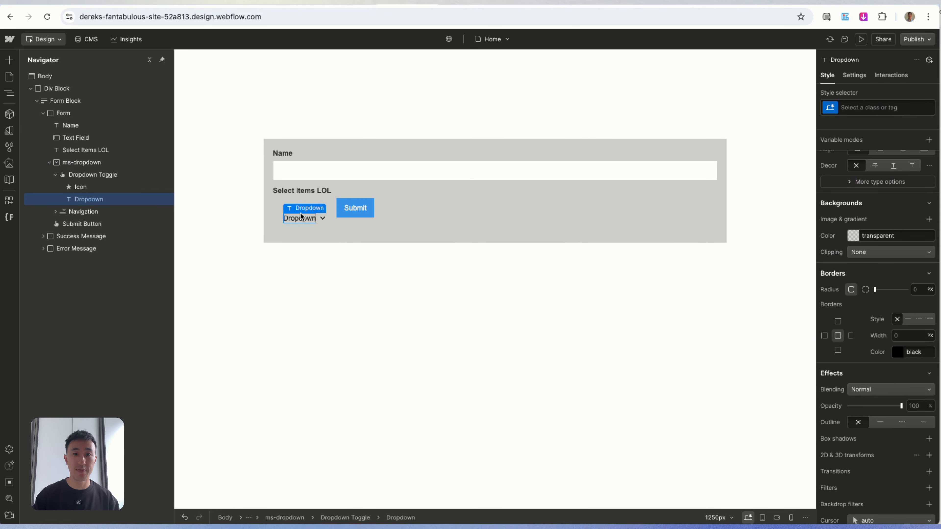
{"action": "key", "text": "super+Return"}
{"action": "type", "text": "ms-trigger-text"}
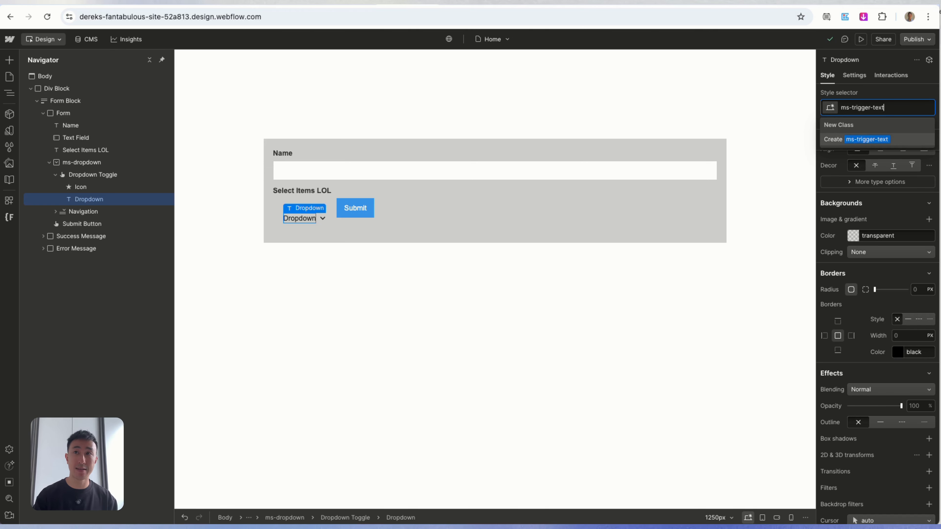
{"action": "key", "text": "Return"}
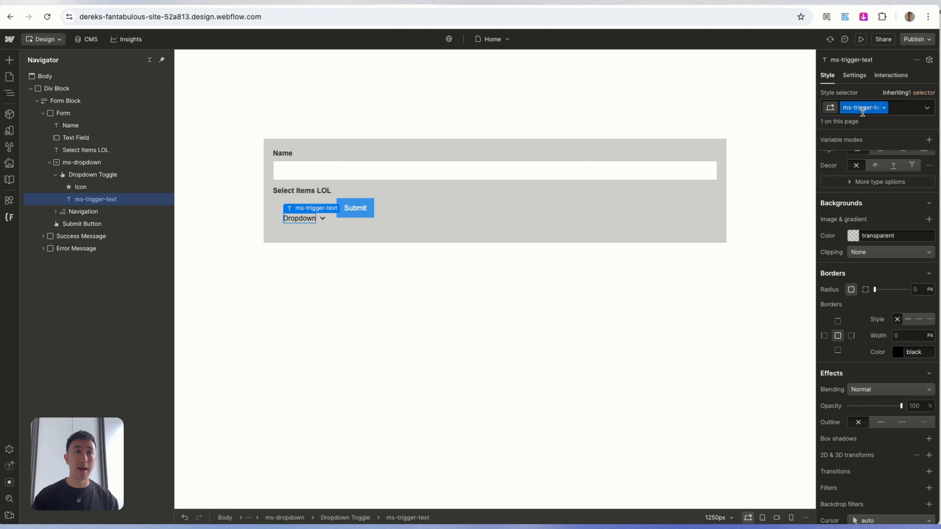
Set the ms-dropdown element's width to 100% and its background colour to white.
{"action": "left_click", "coordinate": [94, 165]}
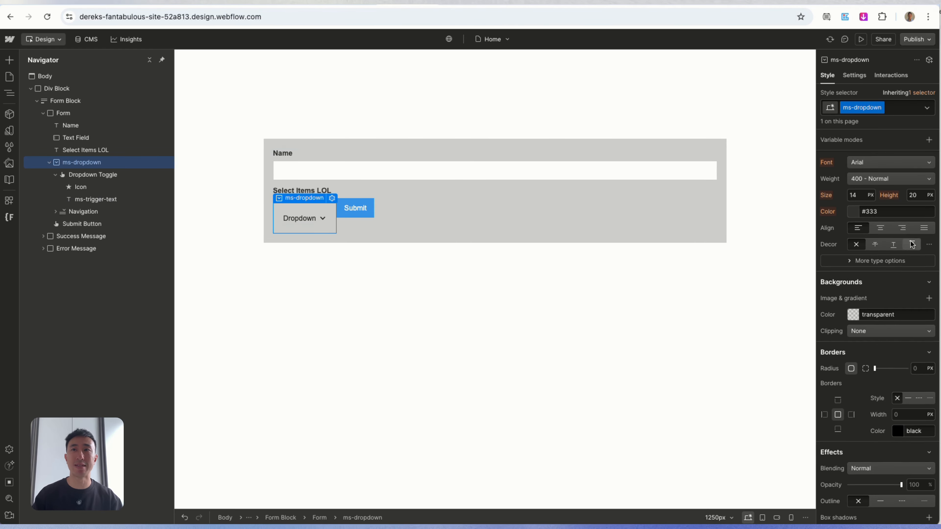
{"action": "scroll", "coordinate": [871, 259], "scroll_direction": "down", "scroll_amount": 3}
{"action": "left_click", "coordinate": [858, 215]}
{"action": "type", "text": "100%"}
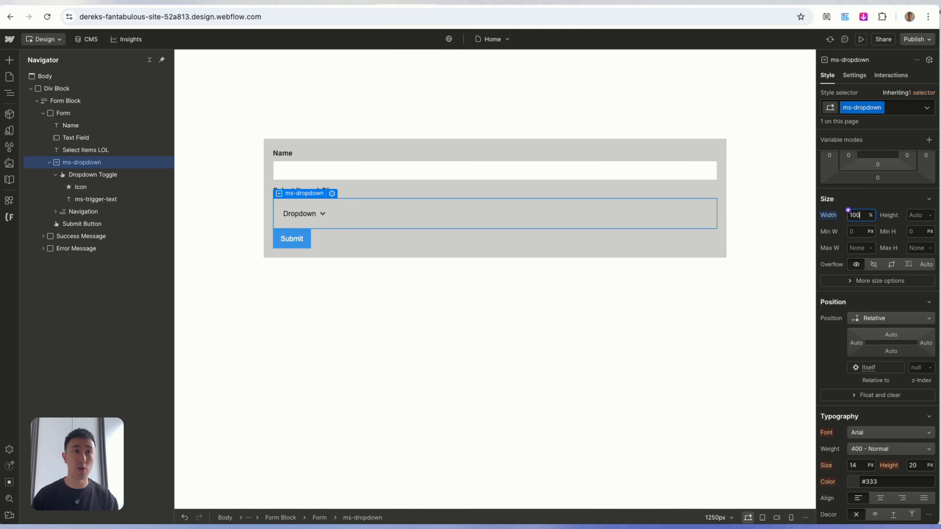
{"action": "scroll", "coordinate": [852, 407], "scroll_direction": "down", "scroll_amount": 3}
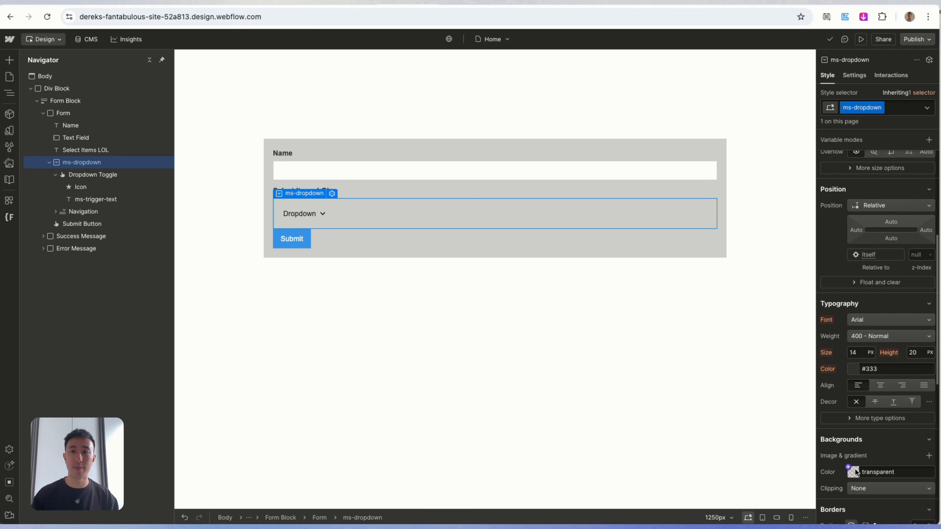
{"action": "left_click", "coordinate": [853, 470]}
{"action": "left_click_drag", "start_coordinate": [864, 370], "coordinate": [818, 324]}
{"action": "left_click", "coordinate": [912, 274]}
Give the ms-dropdown element a 50 vw corner radius and a 1 px solid black border.
{"action": "scroll", "coordinate": [885, 359], "scroll_direction": "down", "scroll_amount": 4}
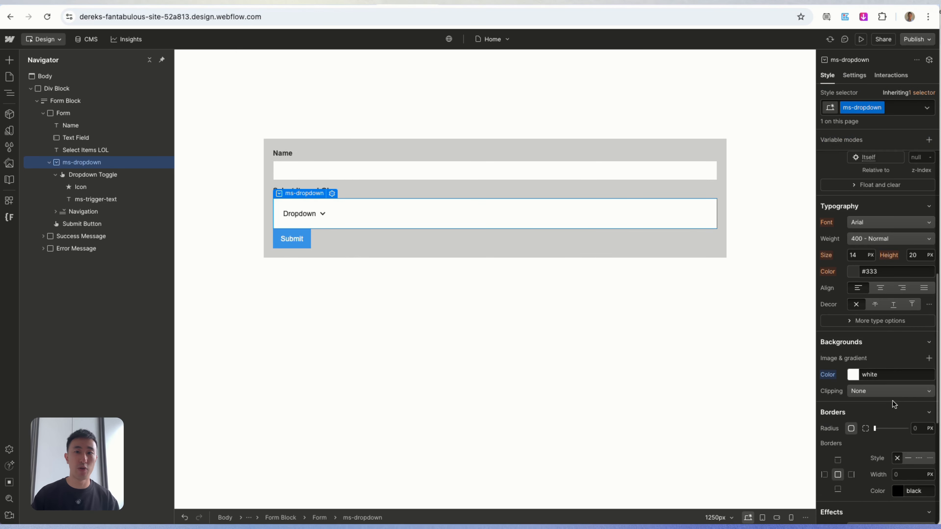
{"action": "type", "text": "5"}
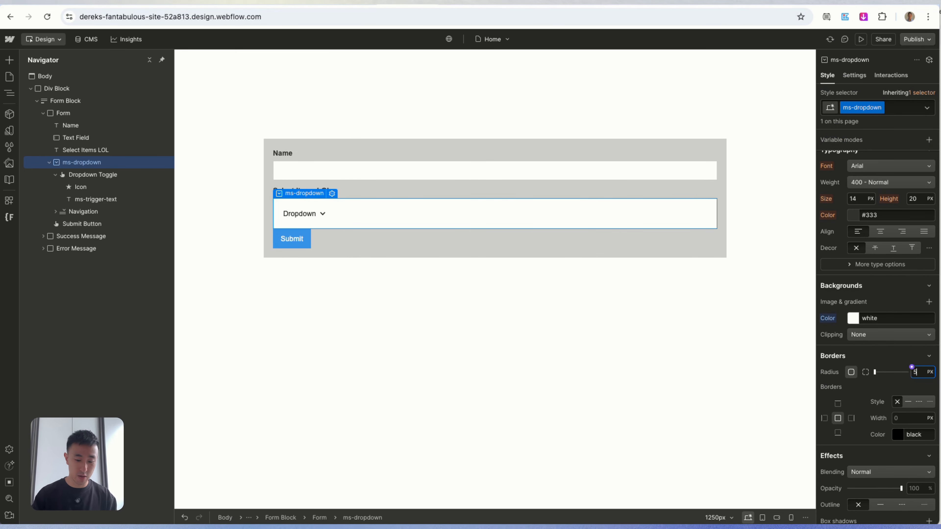
{"action": "type", "text": "0vw"}
{"action": "key", "text": "Return"}
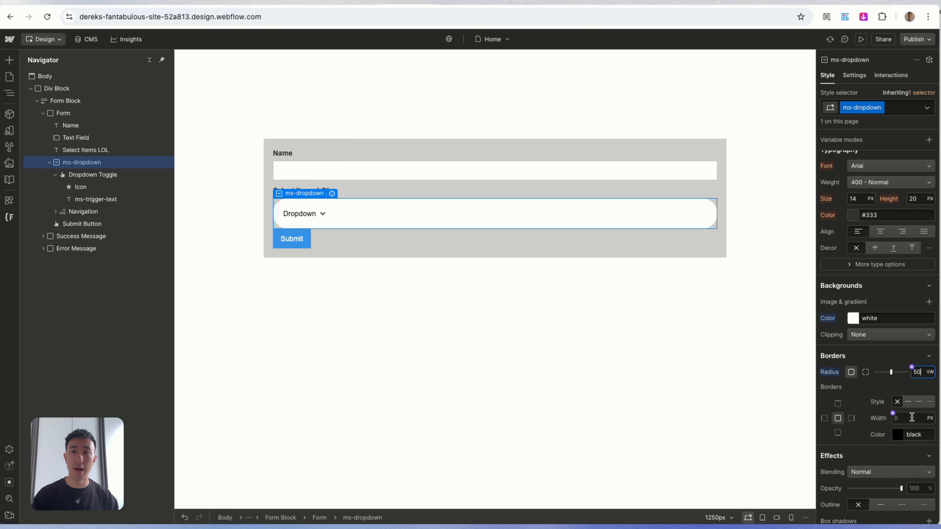
{"action": "left_click", "coordinate": [911, 418]}
{"action": "type", "text": "1"}
{"action": "key", "text": "Return"}
{"action": "left_click", "coordinate": [558, 155]}
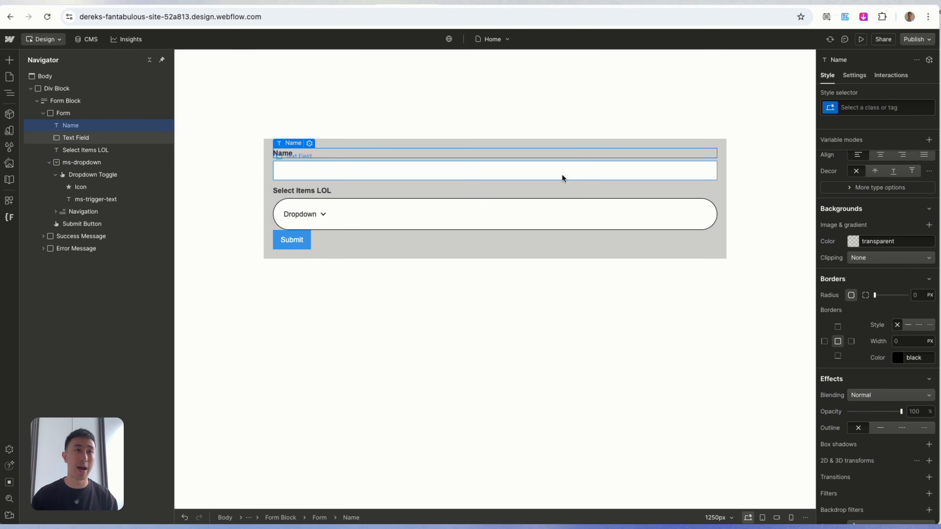
Show the ms-dropdown menu on the canvas and delete Link 1, Link 2 and Link 3.
{"action": "left_click", "coordinate": [362, 208]}
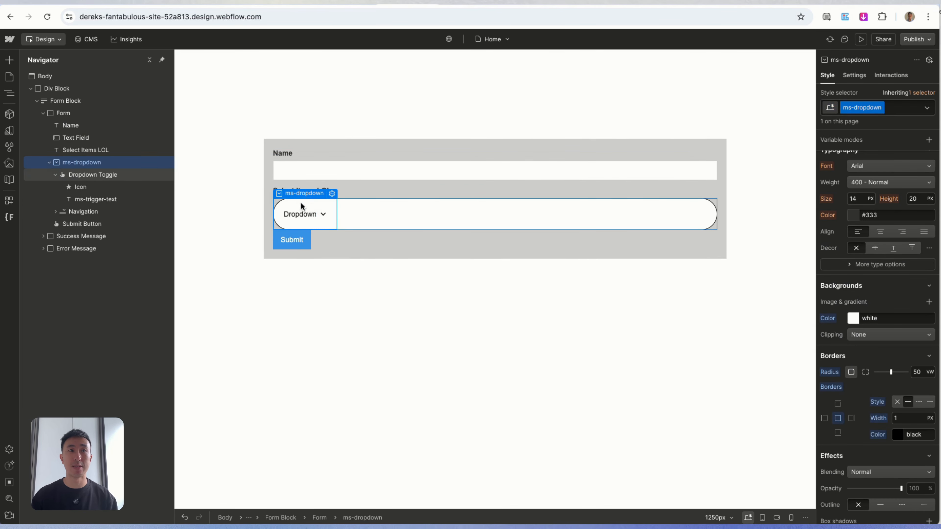
{"action": "left_click", "coordinate": [854, 75]}
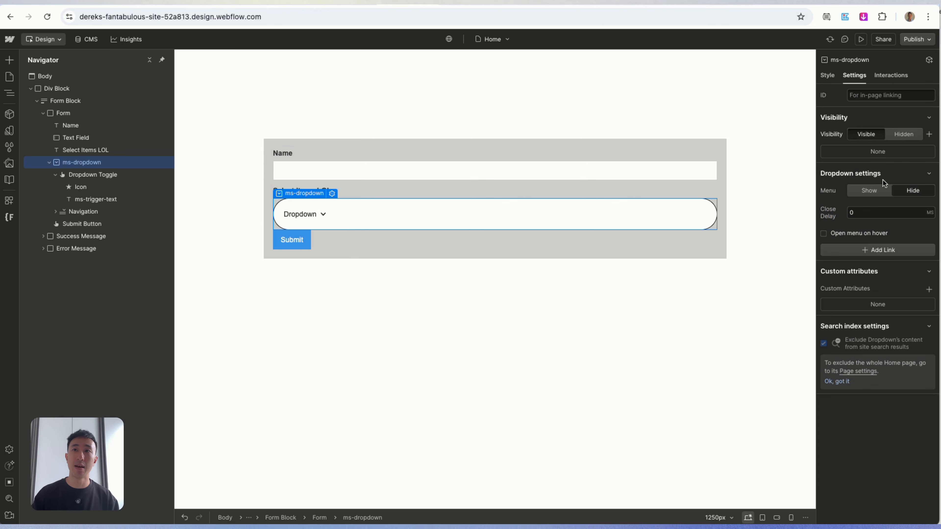
{"action": "left_click", "coordinate": [859, 191]}
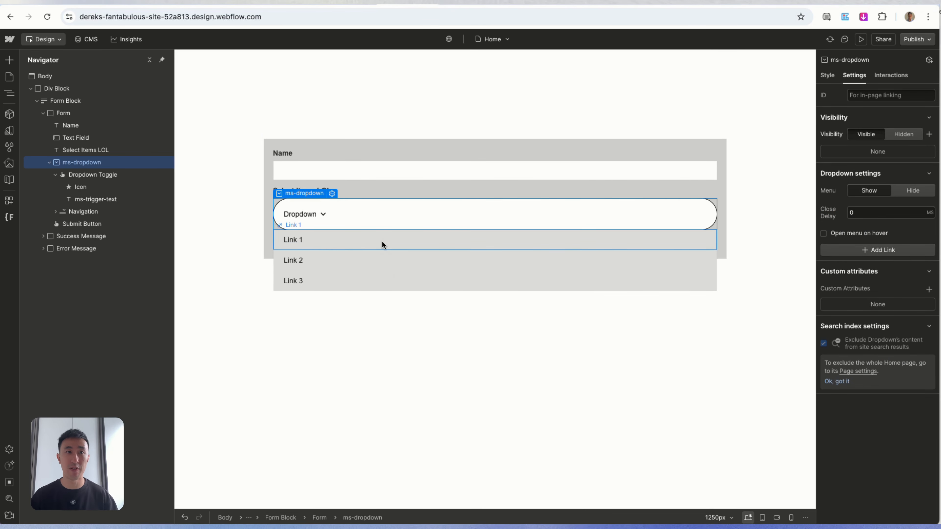
{"action": "left_click", "coordinate": [370, 244]}
{"action": "key", "text": "BackSpace"}
{"action": "key", "text": "BackSpace"}
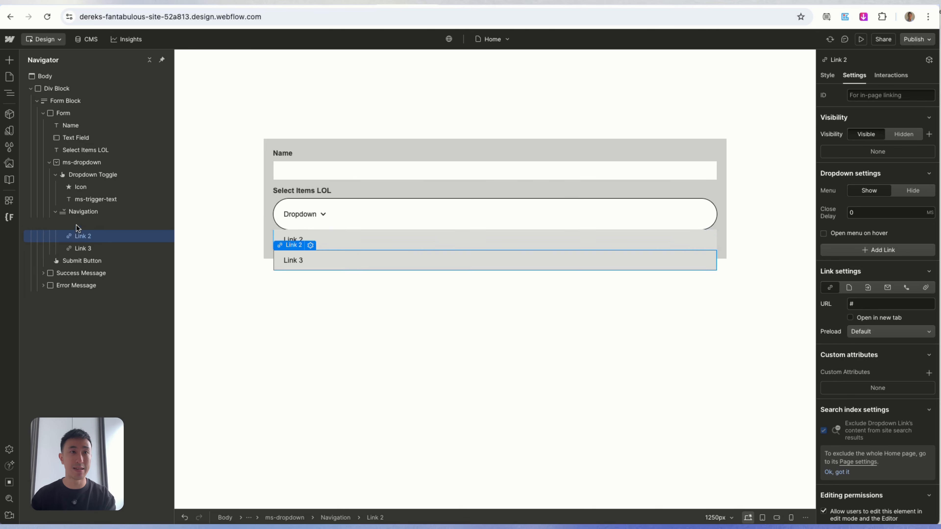
{"action": "key", "text": "BackSpace"}
Insert a Checkbox field into the dropdown's Navigation list and set the menu to Show.
{"action": "left_click", "coordinate": [82, 214]}
{"action": "key", "text": "super+k"}
{"action": "type", "text": "check"}
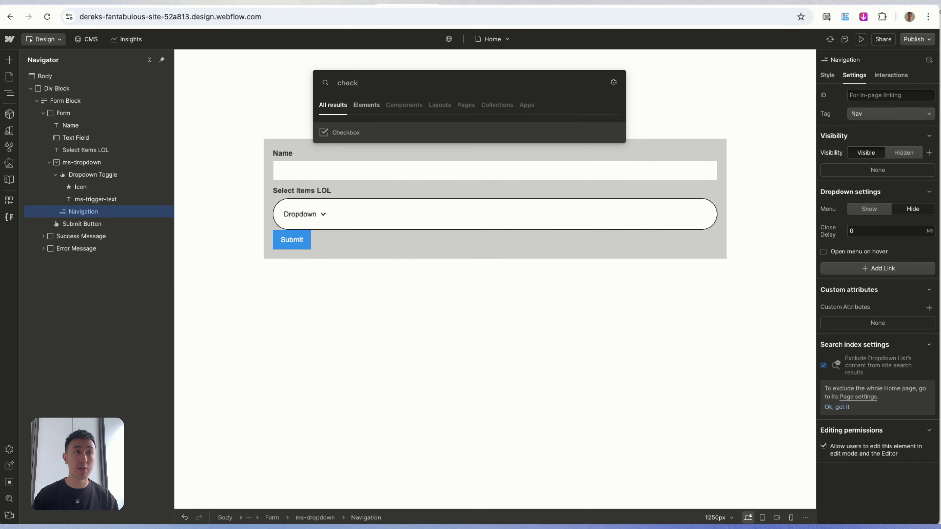
{"action": "key", "text": "Return"}
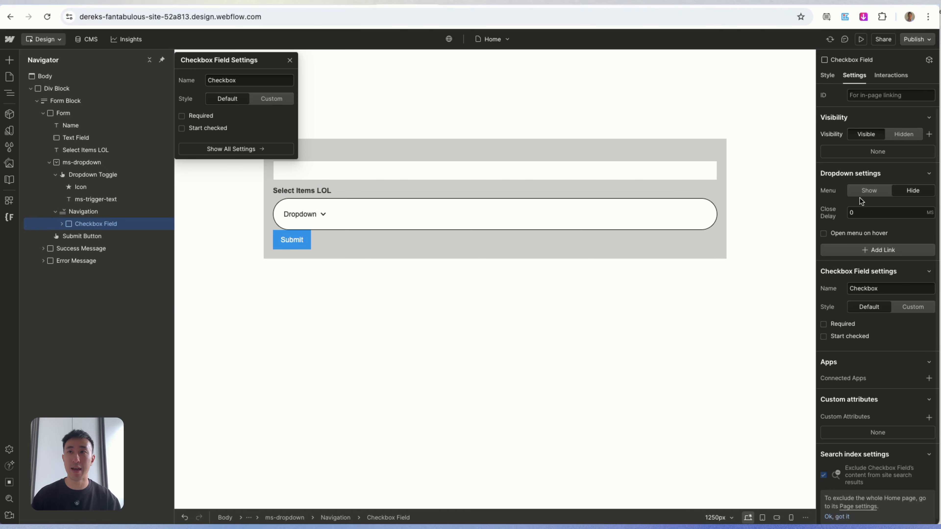
{"action": "left_click", "coordinate": [870, 190]}
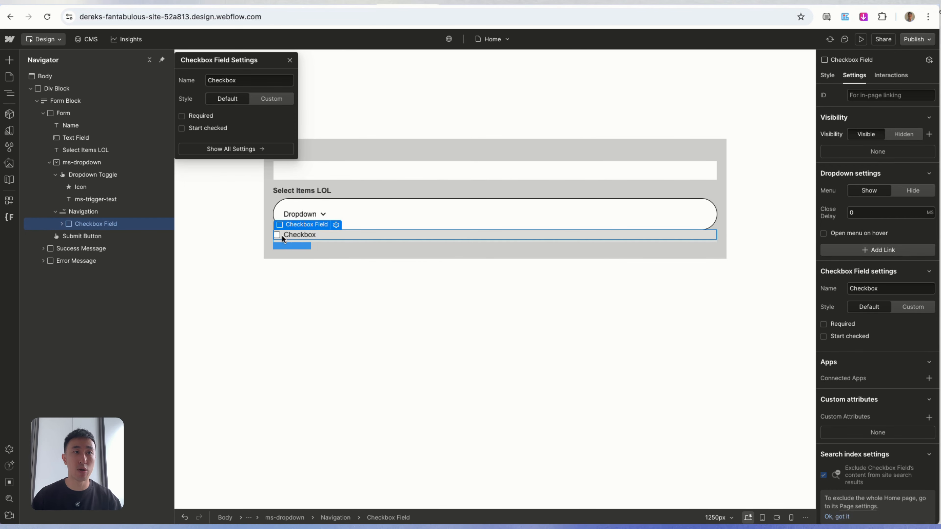
Create the class checkbox_lol on the Checkbox Field and pad it 21 px above and below and 44 px on both sides.
{"action": "left_click", "coordinate": [827, 75]}
{"action": "left_click", "coordinate": [864, 107]}
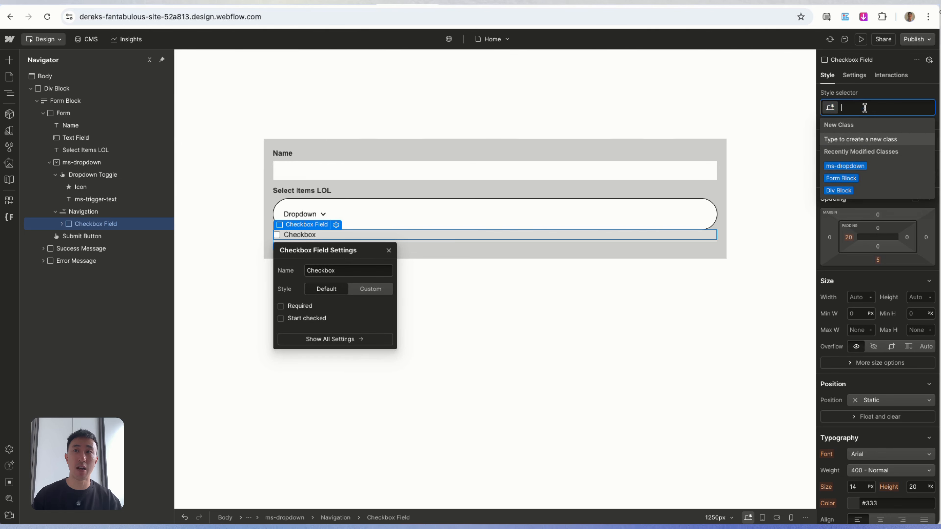
{"action": "type", "text": "checkbox_lol"}
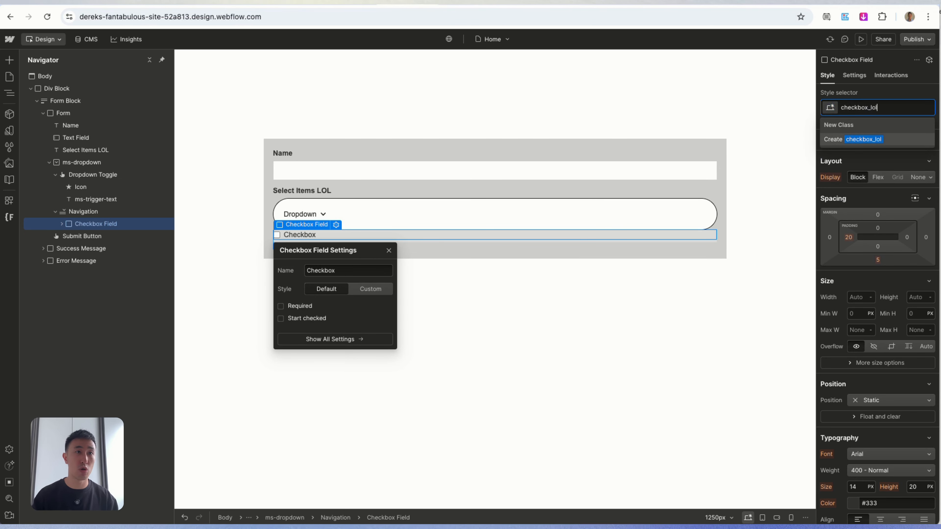
{"action": "key", "text": "Return"}
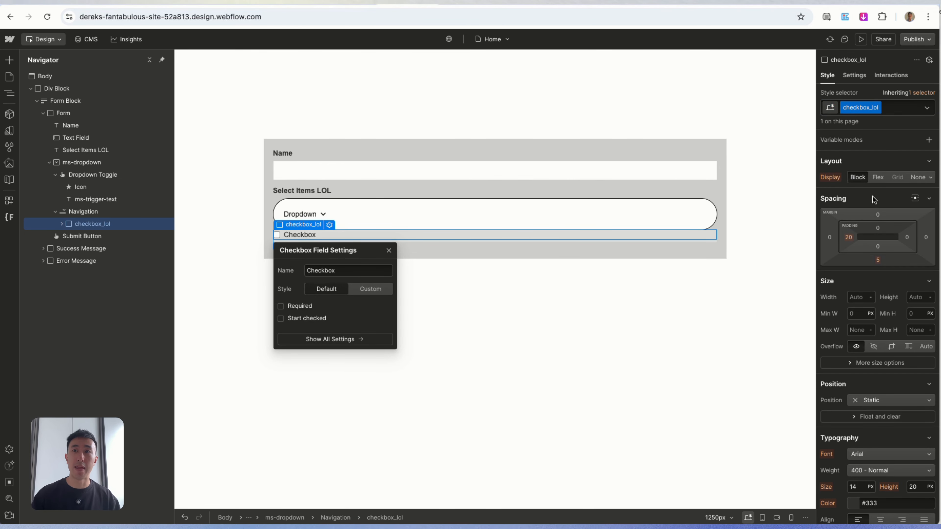
{"action": "left_click_drag", "start_coordinate": [852, 237], "coordinate": [863, 233]}
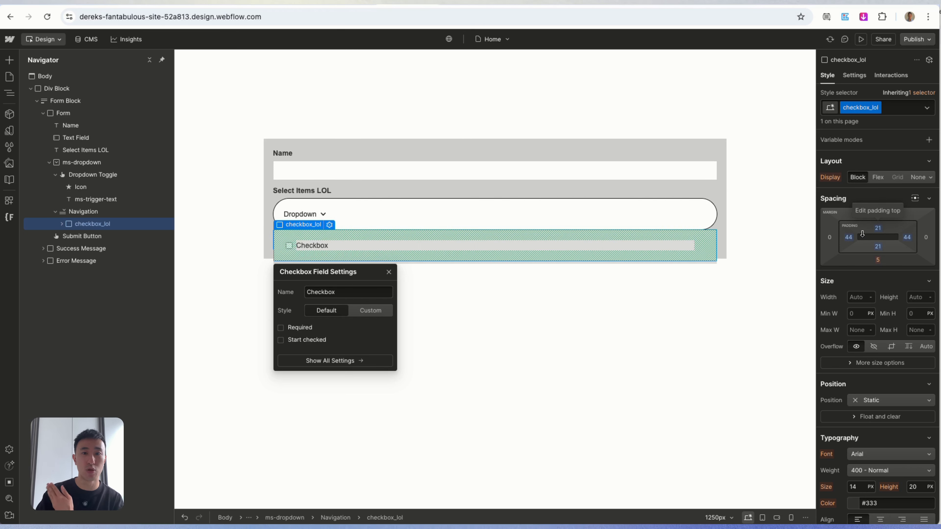
Duplicate the checkbox_lol field three times inside the dropdown's Navigation list.
{"action": "left_click", "coordinate": [105, 224]}
{"action": "key", "text": "ctrl+d"}
{"action": "key", "text": "ctrl+d"}
{"action": "key", "text": "ctrl+d"}
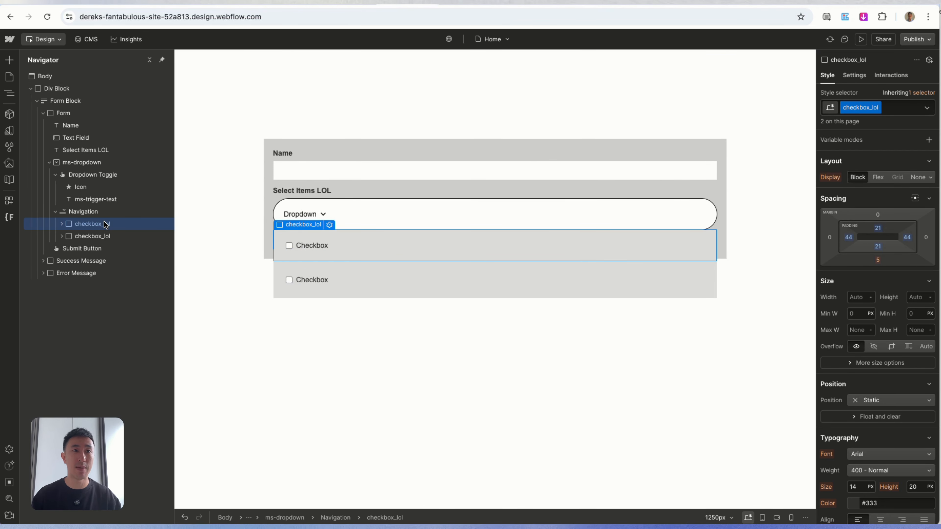
Relabel the first checkbox Orange and the second checkbox Green.
{"action": "left_click", "coordinate": [316, 246]}
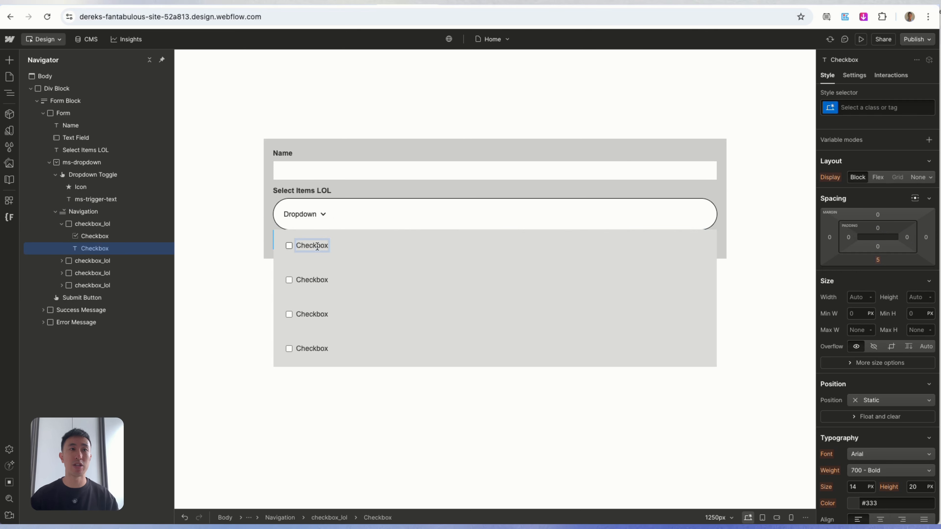
{"action": "double_click", "coordinate": [316, 246]}
{"action": "type", "text": "Orange"}
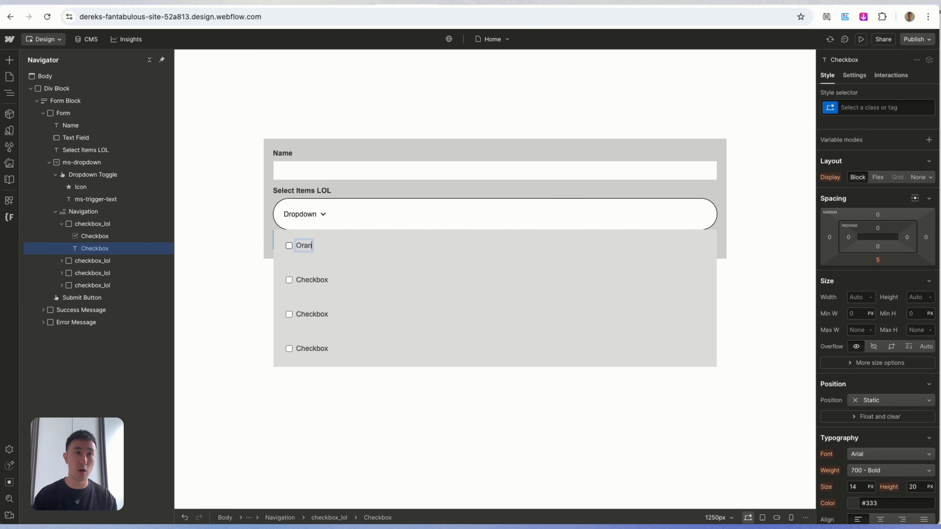
{"action": "double_click", "coordinate": [311, 280]}
{"action": "type", "text": "Green"}
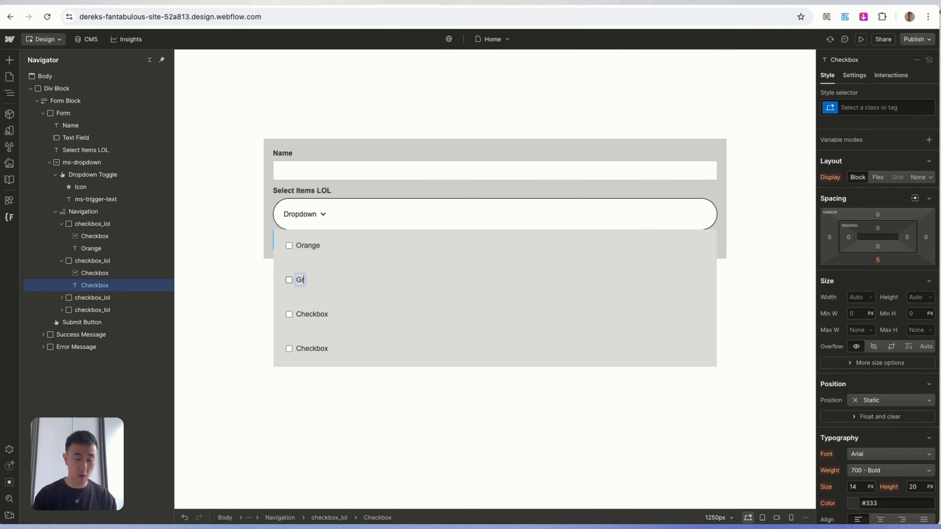
Relabel the third checkbox Pink and the fourth "ZEN MODE 100% cool color now is pretty gangster yto guy.".
{"action": "left_click", "coordinate": [312, 320]}
{"action": "double_click", "coordinate": [312, 318]}
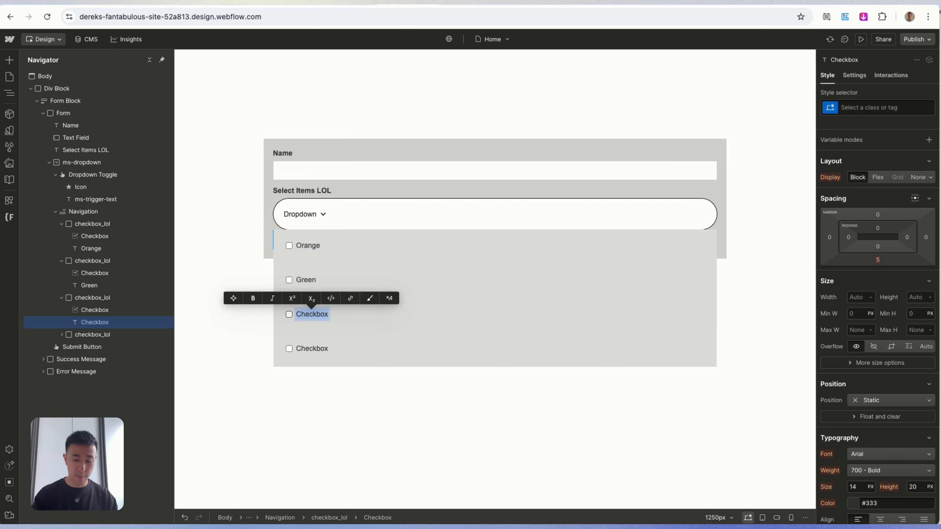
{"action": "type", "text": "Pink"}
{"action": "double_click", "coordinate": [309, 350]}
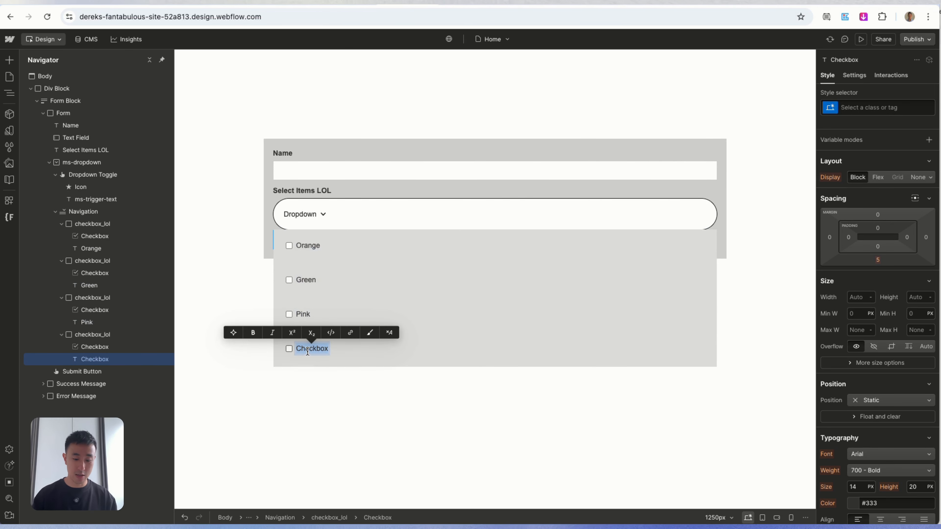
{"action": "type", "text": "ZEN MODE 100"}
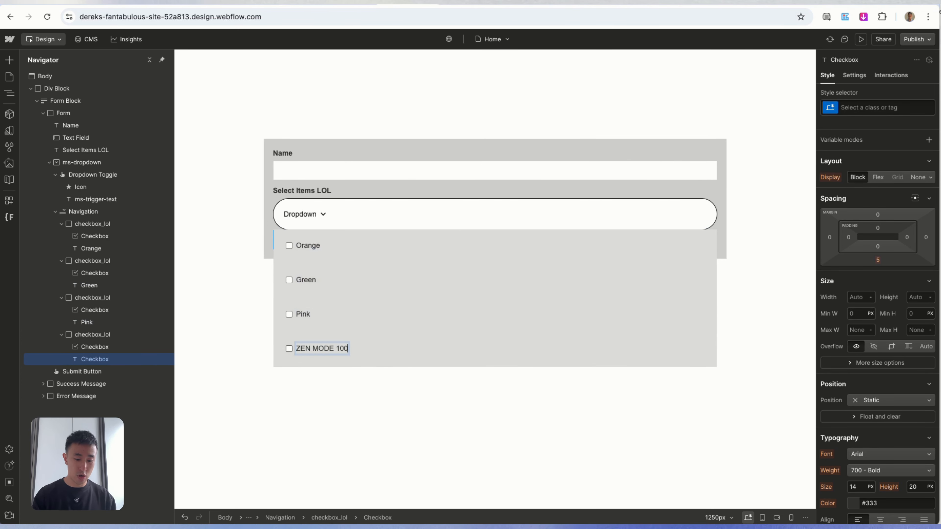
{"action": "type", "text": "% cool color n"}
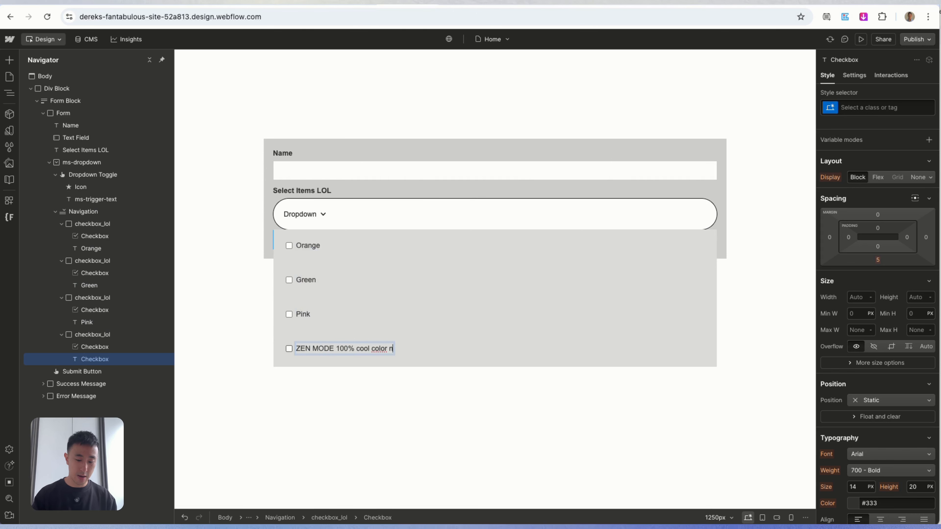
{"action": "type", "text": "ow is pretty ga"}
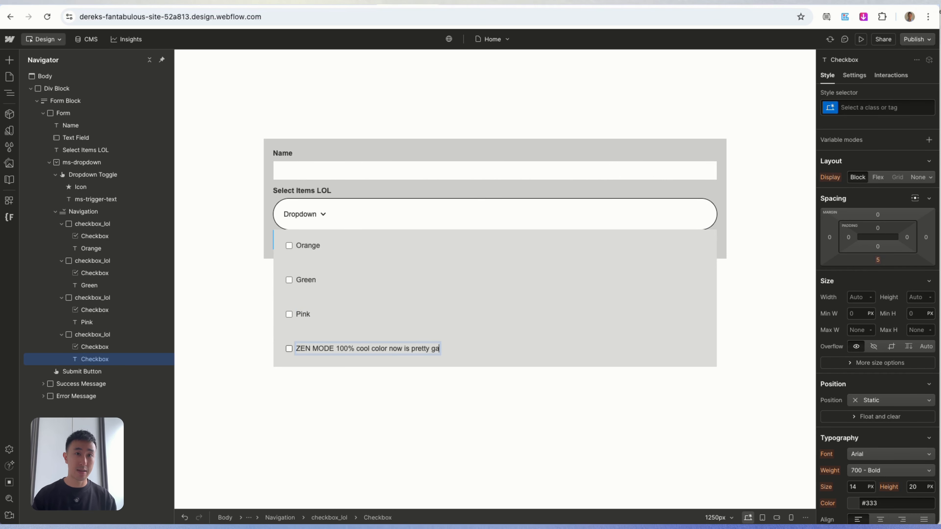
{"action": "type", "text": "ngster yto g"}
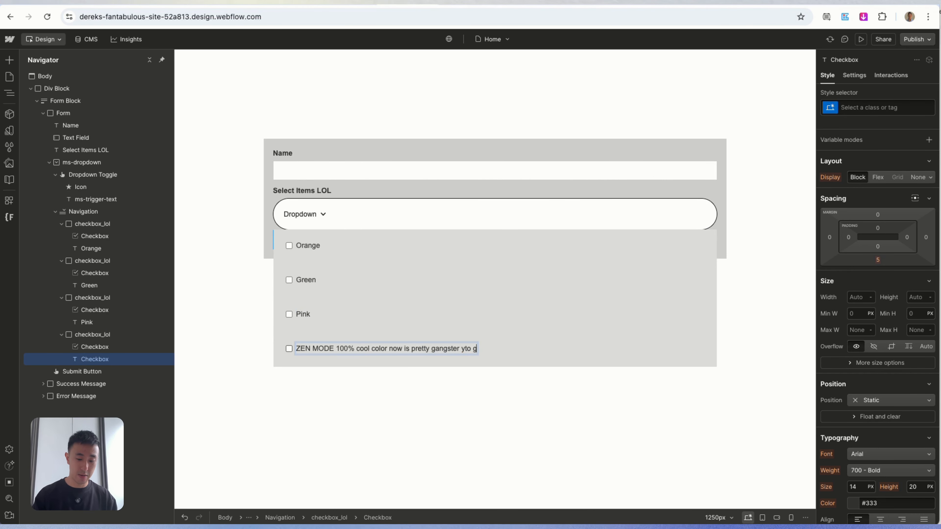
{"action": "type", "text": "uy."}
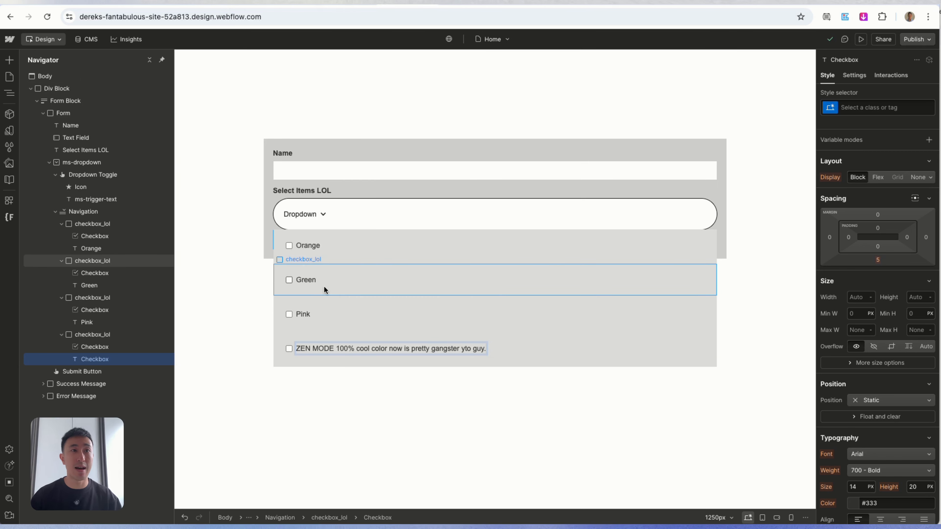
{"action": "left_click", "coordinate": [351, 255]}
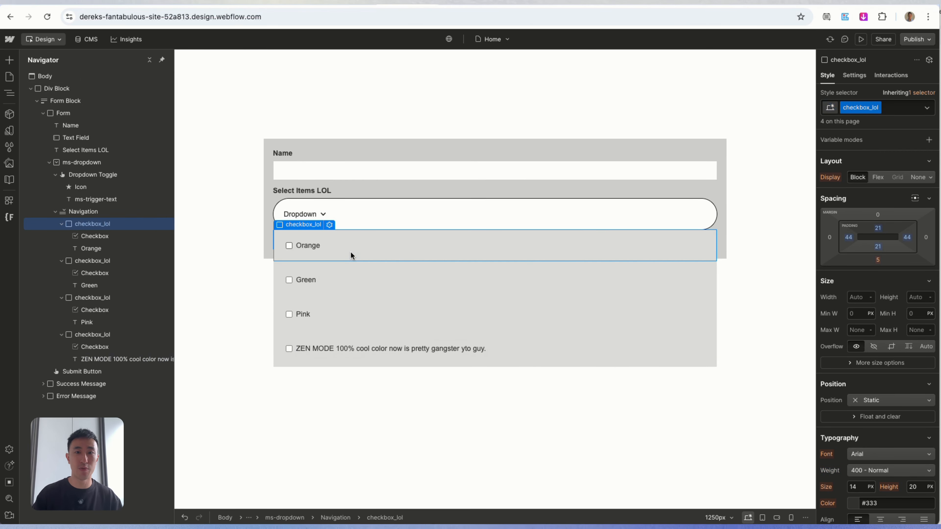
Paste the copied multi-select script into the Home page's custom code before the </body> tag.
{"action": "left_click", "coordinate": [10, 79]}
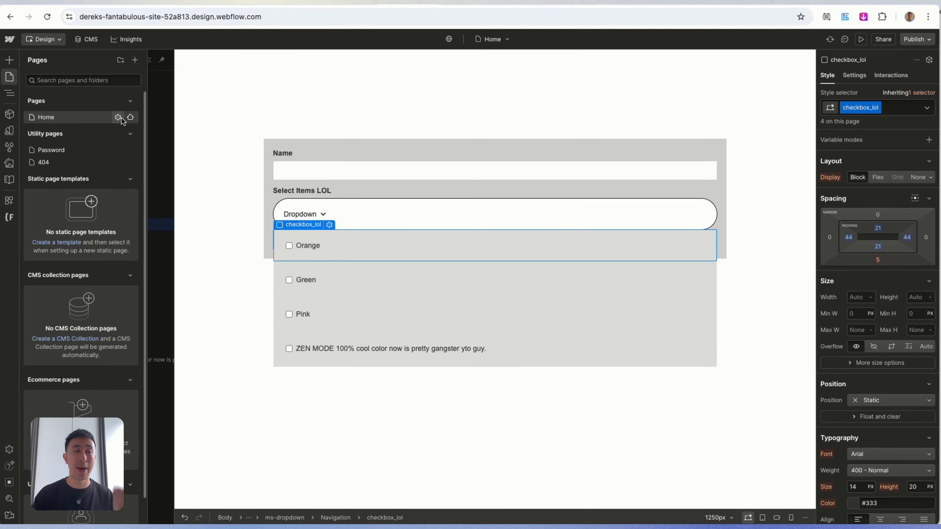
{"action": "left_click", "coordinate": [117, 118]}
{"action": "scroll", "coordinate": [308, 320], "scroll_direction": "down", "scroll_amount": 10}
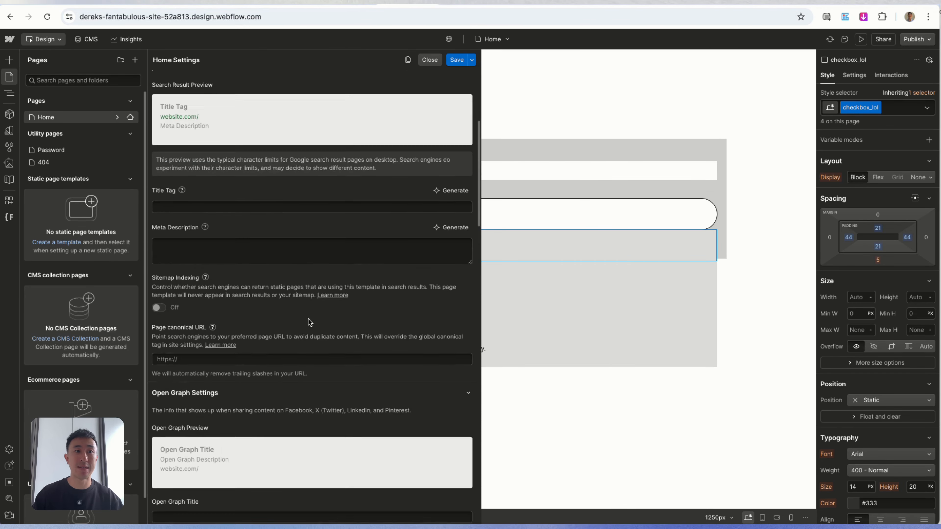
{"action": "scroll", "coordinate": [308, 320], "scroll_direction": "down", "scroll_amount": 15}
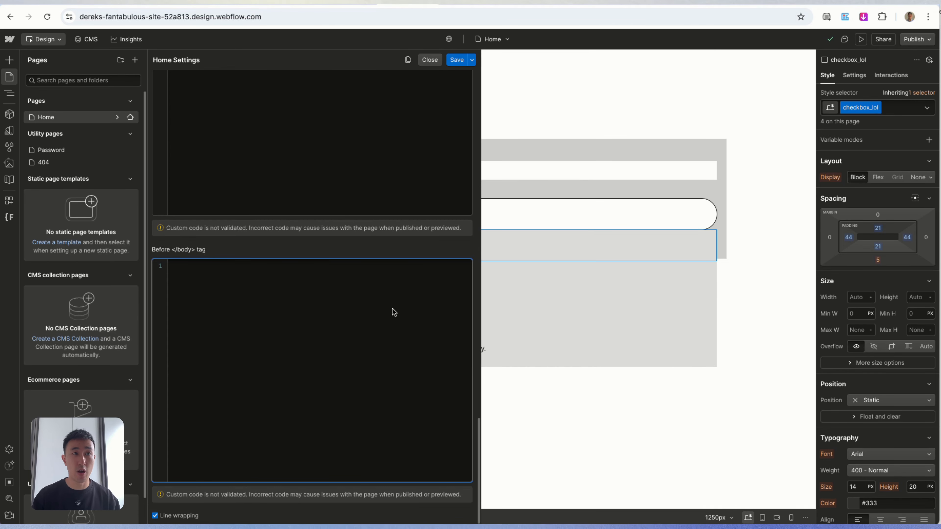
{"action": "key", "text": "ctrl+v"}
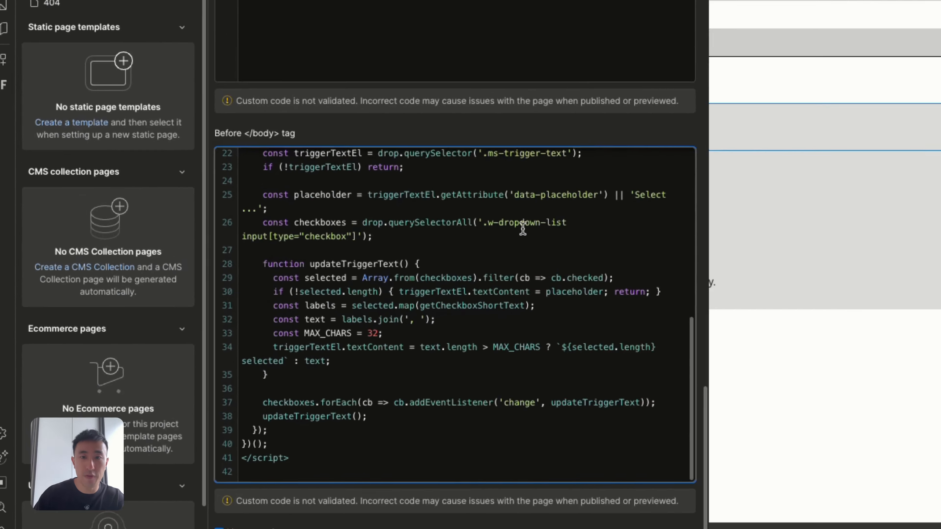
Review the pasted script, from the checkbox label logic to the MAX_CHARS limit in updateTriggerText.
{"action": "scroll", "coordinate": [691, 143], "scroll_direction": "up", "scroll_amount": 10}
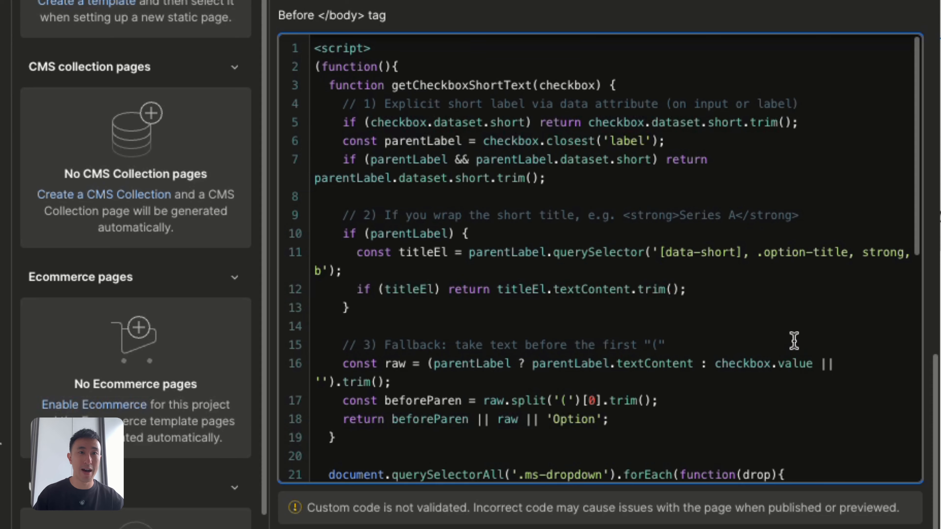
{"action": "scroll", "coordinate": [791, 339], "scroll_direction": "down", "scroll_amount": 2}
{"action": "scroll", "coordinate": [791, 339], "scroll_direction": "down", "scroll_amount": 1}
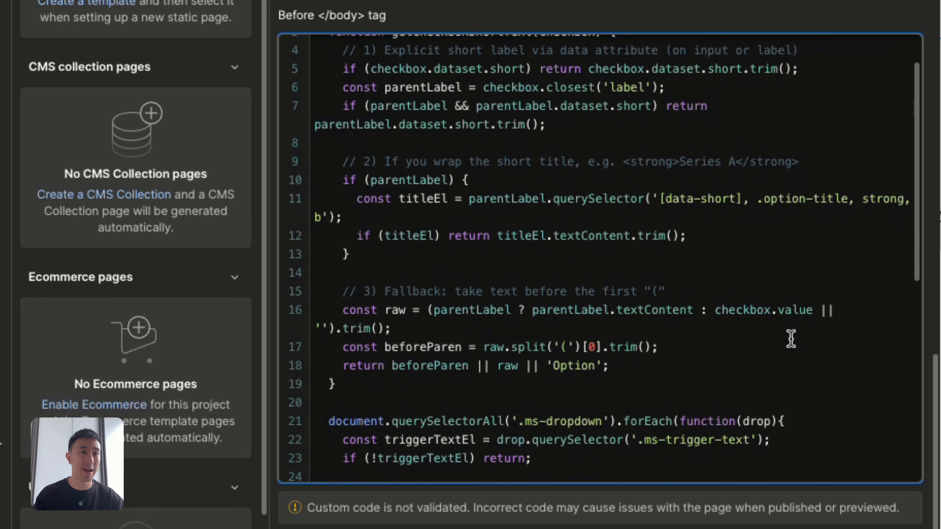
{"action": "scroll", "coordinate": [791, 339], "scroll_direction": "down", "scroll_amount": 1}
{"action": "scroll", "coordinate": [791, 339], "scroll_direction": "down", "scroll_amount": 5}
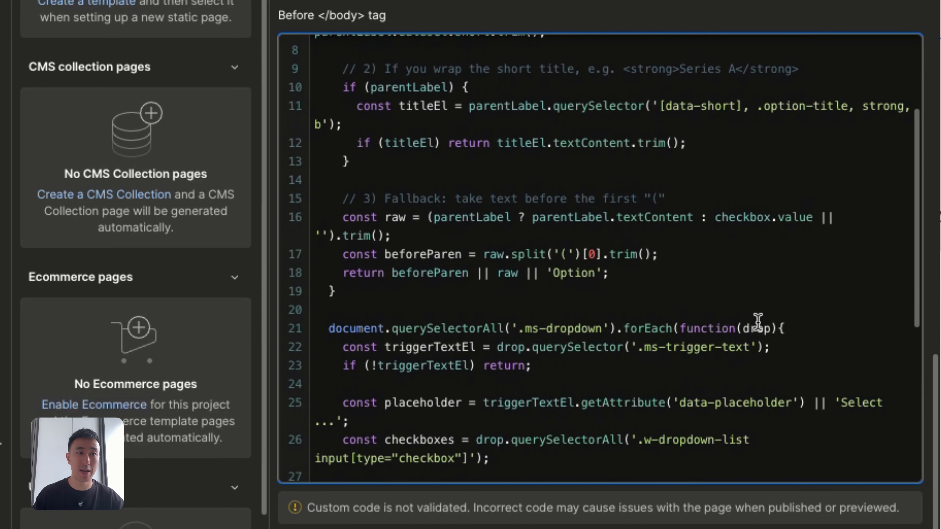
{"action": "scroll", "coordinate": [758, 322], "scroll_direction": "up", "scroll_amount": 9}
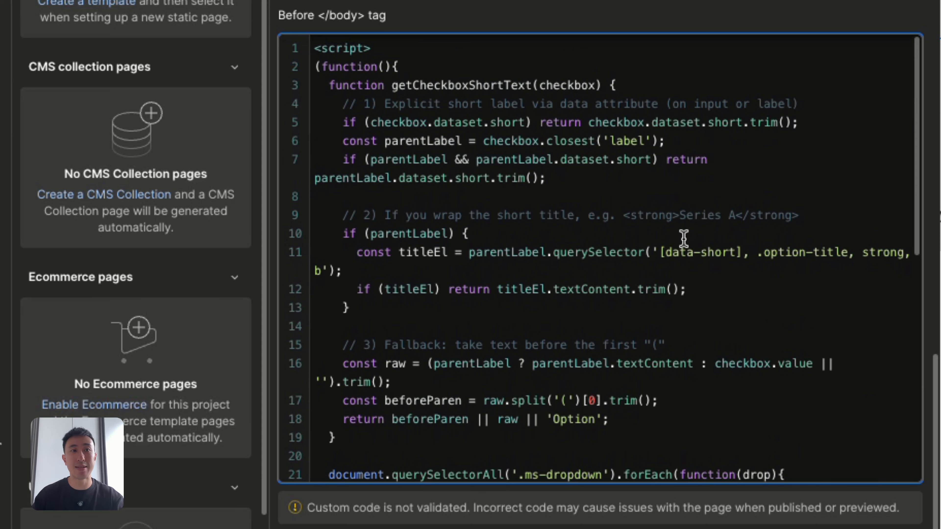
{"action": "scroll", "coordinate": [674, 163], "scroll_direction": "down", "scroll_amount": 1}
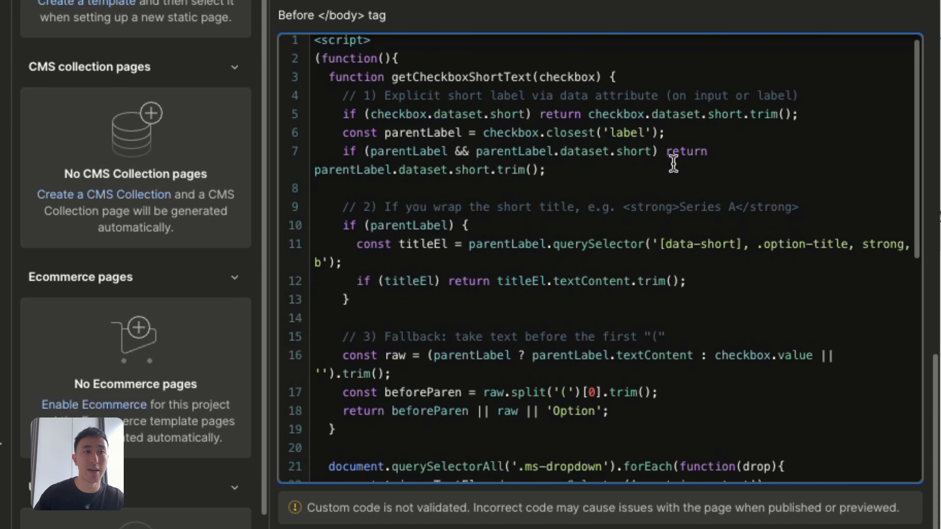
{"action": "scroll", "coordinate": [506, 142], "scroll_direction": "down", "scroll_amount": 5}
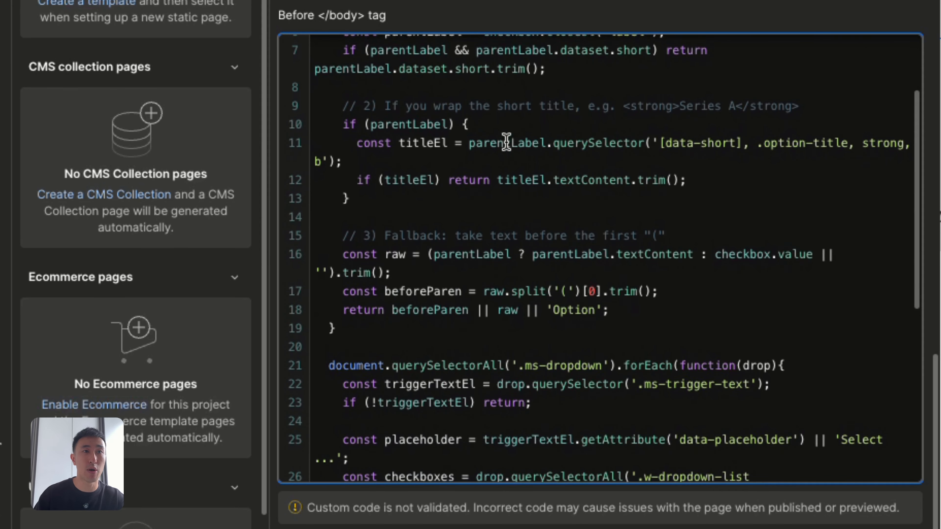
{"action": "scroll", "coordinate": [506, 142], "scroll_direction": "down", "scroll_amount": 1}
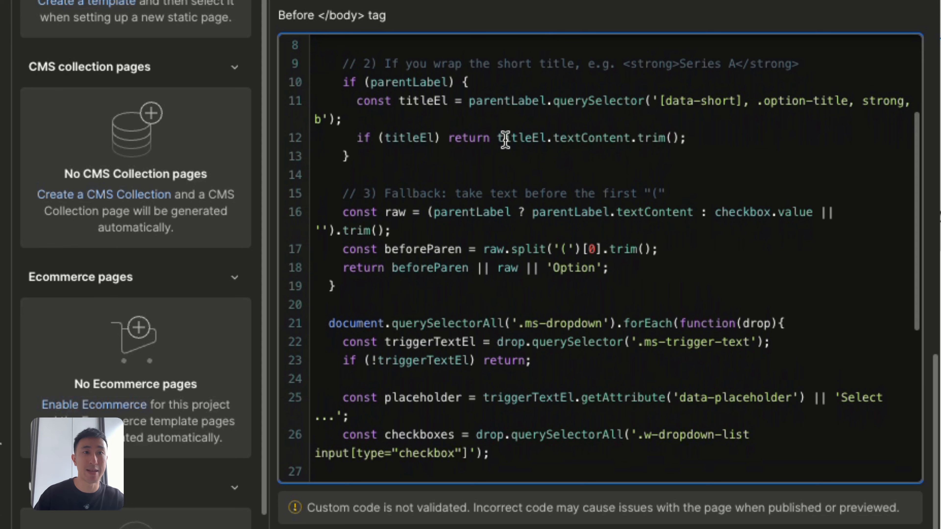
{"action": "scroll", "coordinate": [541, 170], "scroll_direction": "down", "scroll_amount": 5}
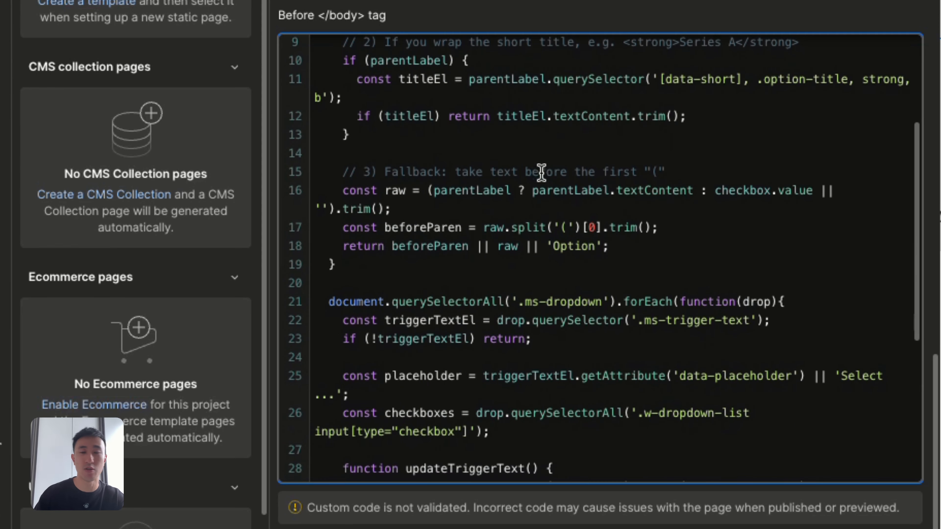
{"action": "scroll", "coordinate": [541, 163], "scroll_direction": "down", "scroll_amount": 4}
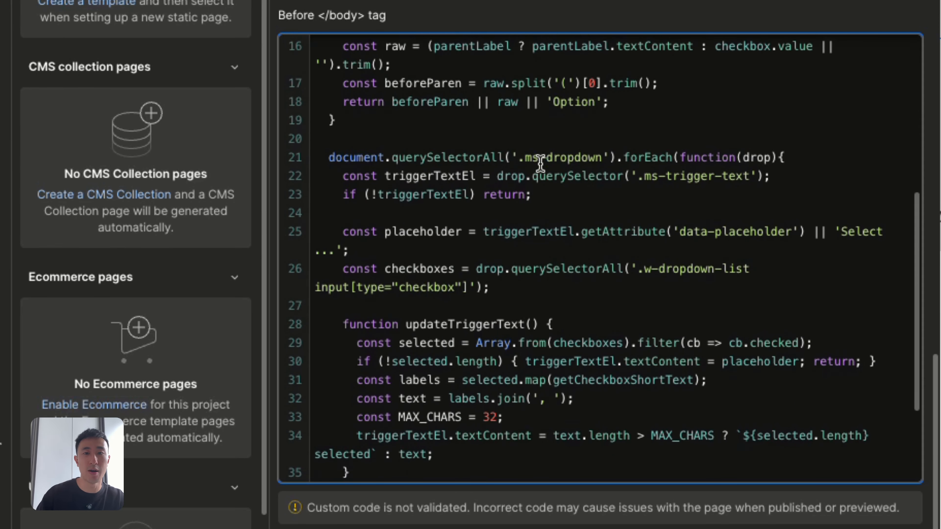
{"action": "left_click_drag", "start_coordinate": [531, 332], "coordinate": [330, 336]}
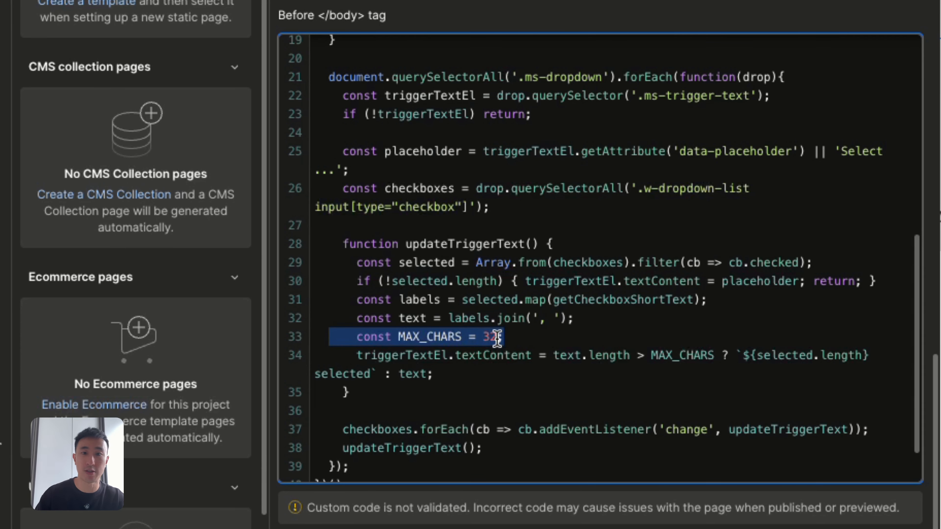
{"action": "scroll", "coordinate": [497, 339], "scroll_direction": "down", "scroll_amount": 1}
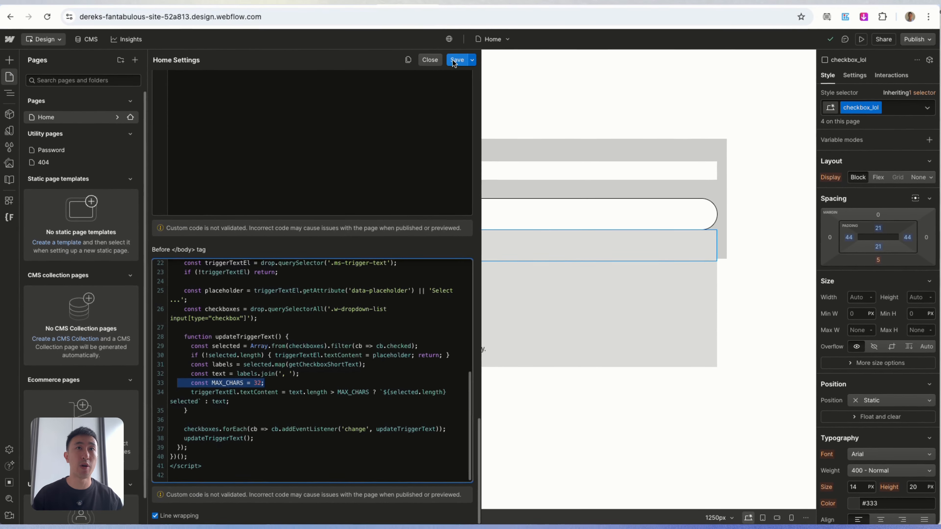
Save the Home page settings and return to the Navigator.
{"action": "left_click", "coordinate": [453, 61]}
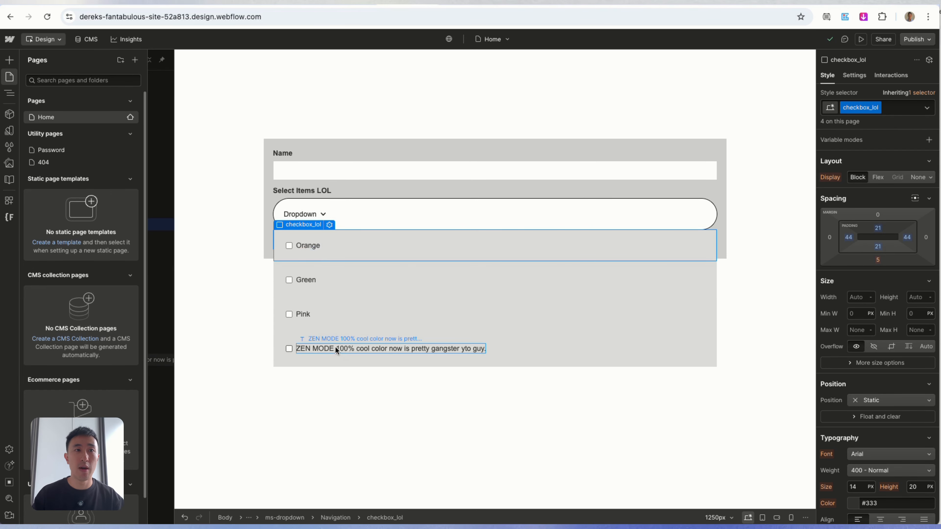
{"action": "key", "text": "z"}
Inspect the labels of the four dropdown checkboxes one after another.
{"action": "left_click", "coordinate": [308, 244]}
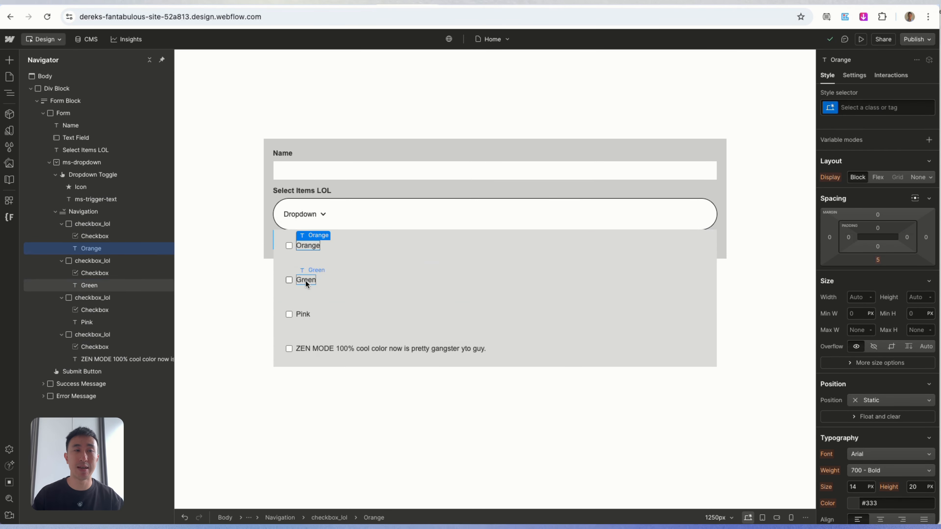
{"action": "left_click", "coordinate": [306, 280]}
{"action": "left_click", "coordinate": [303, 315]}
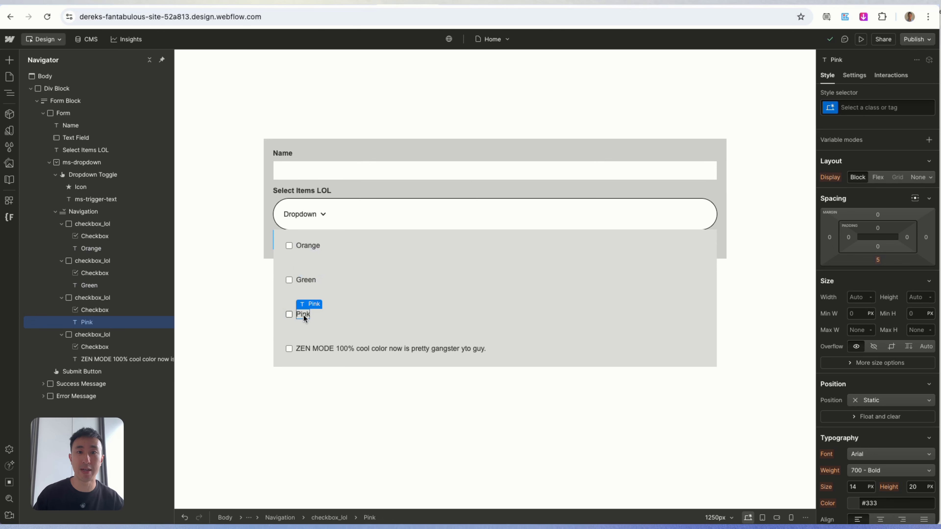
{"action": "left_click", "coordinate": [315, 351]}
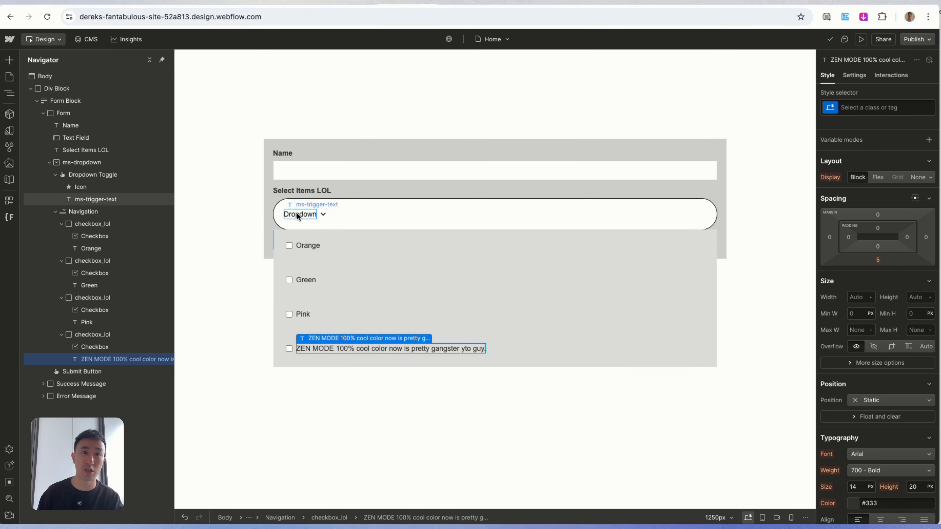
Add a data-short custom attribute with the value Zen to the checkbox of the ZEN MODE option.
{"action": "key", "text": "d"}
{"action": "left_click", "coordinate": [429, 313]}
{"action": "left_click", "coordinate": [382, 346]}
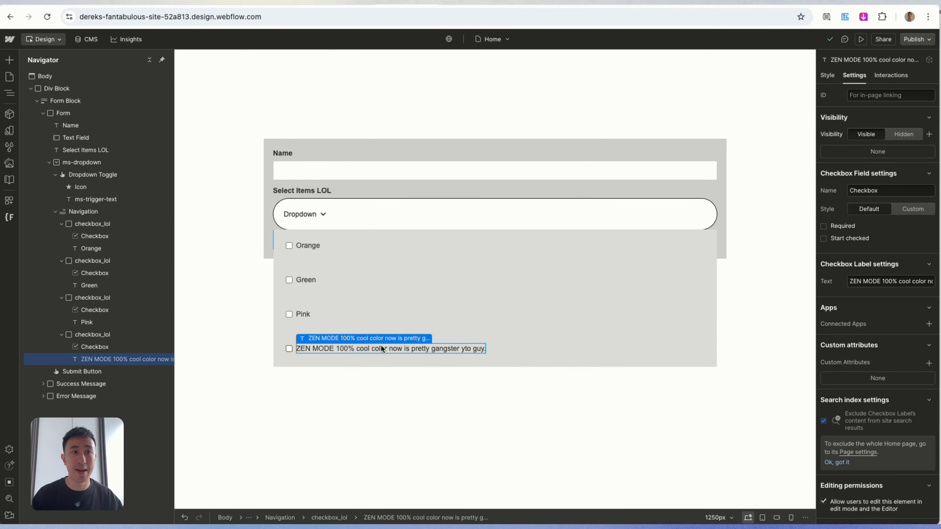
{"action": "left_click", "coordinate": [289, 349]}
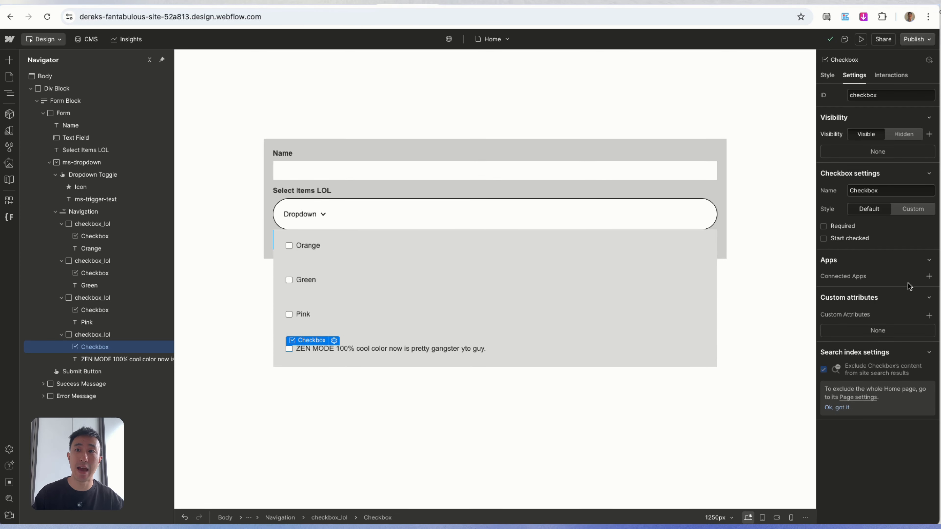
{"action": "left_click", "coordinate": [929, 316]}
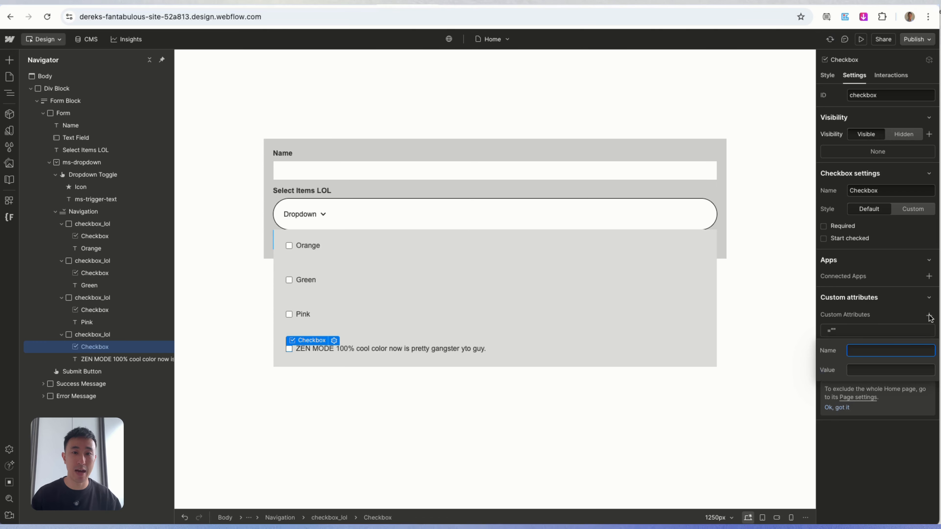
{"action": "type", "text": "data-short"}
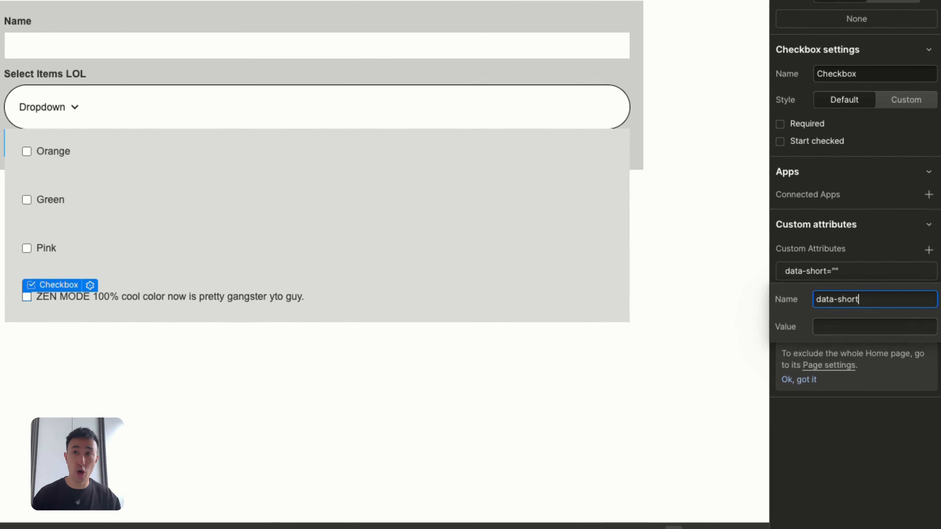
{"action": "left_click", "coordinate": [874, 328]}
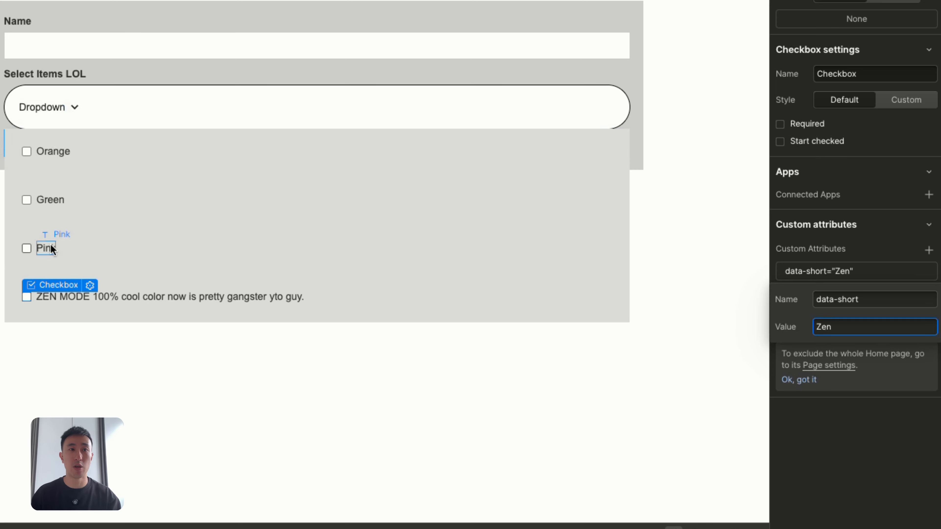
Add a data-short custom attribute with the value Pink to the Pink option's checkbox.
{"action": "left_click", "coordinate": [26, 248]}
{"action": "left_click", "coordinate": [928, 250]}
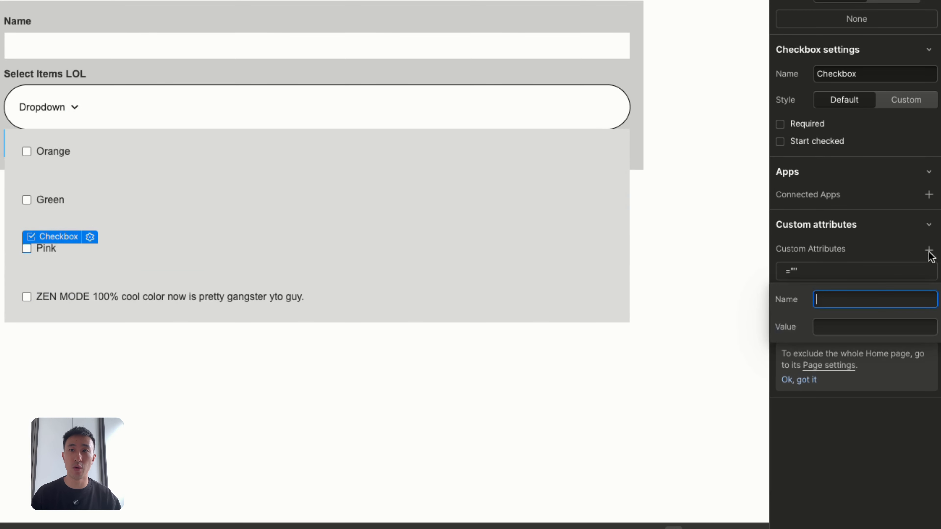
{"action": "type", "text": "data-short"}
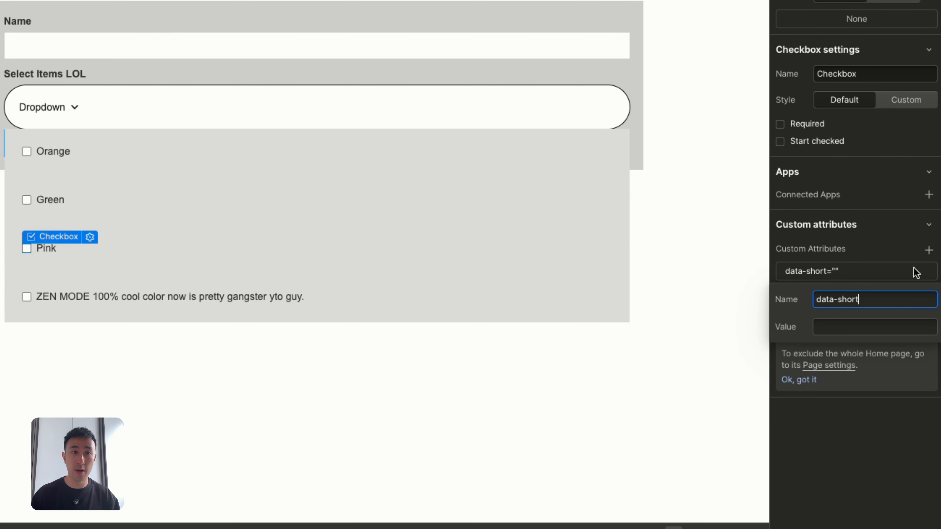
{"action": "left_click", "coordinate": [887, 321]}
{"action": "type", "text": "Pink"}
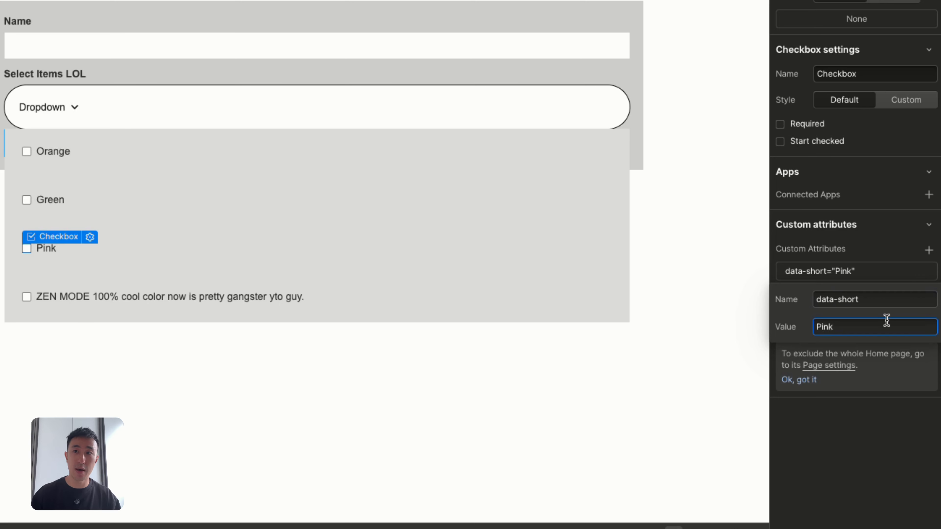
Reuse the attribute name data-short on the Green option's checkbox and give it the value Green.
{"action": "left_click", "coordinate": [878, 298]}
{"action": "key", "text": "super+a"}
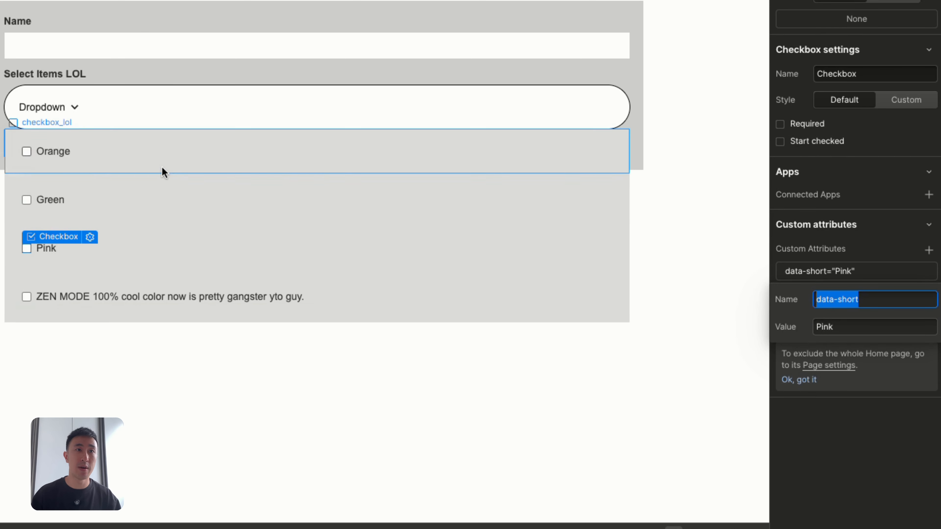
{"action": "left_click", "coordinate": [27, 200]}
{"action": "left_click", "coordinate": [928, 250]}
{"action": "type", "text": "data-short"}
{"action": "left_click", "coordinate": [871, 328]}
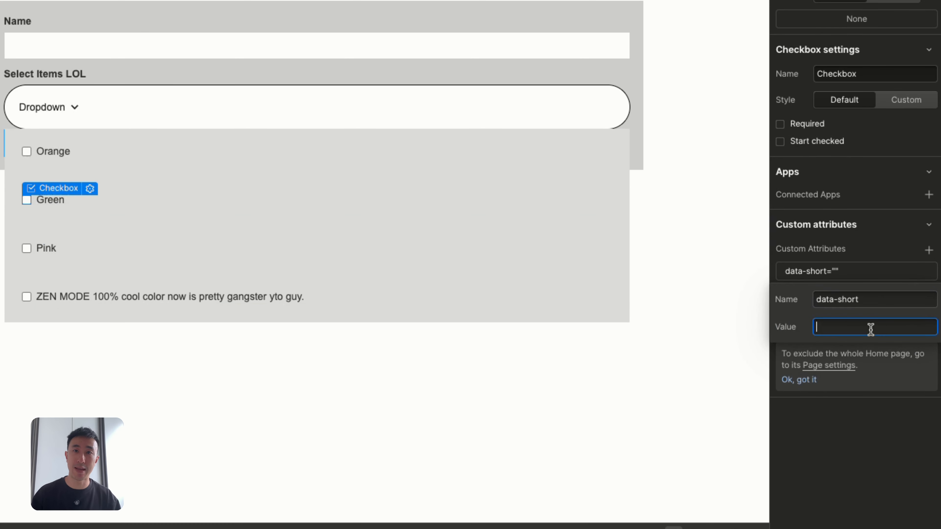
{"action": "type", "text": "Green"}
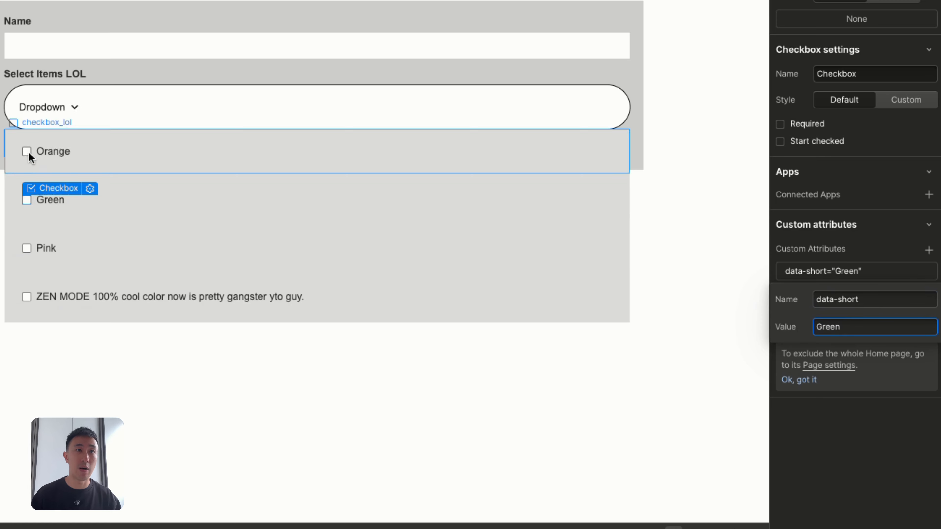
Add a data-short custom attribute with the value OJ to the Orange option's checkbox.
{"action": "left_click", "coordinate": [27, 152]}
{"action": "left_click", "coordinate": [929, 250]}
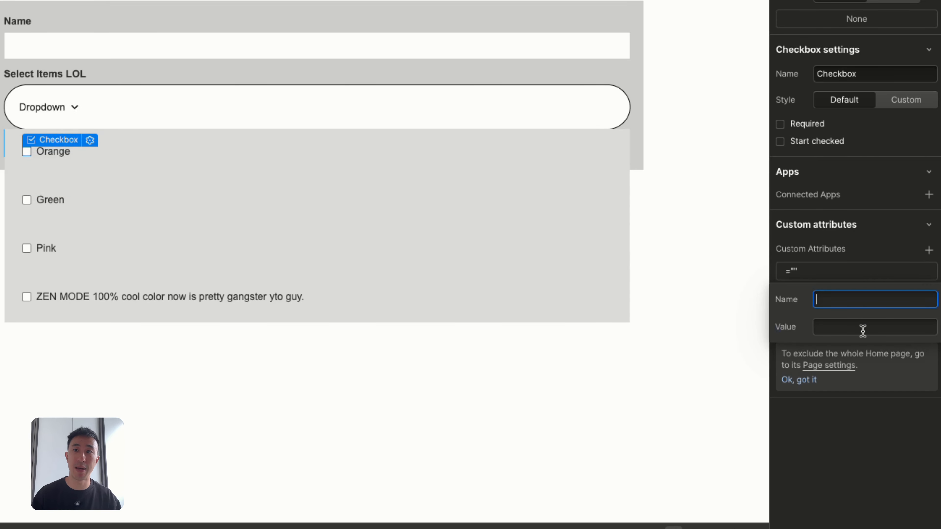
{"action": "type", "text": "data-short"}
{"action": "left_click", "coordinate": [863, 328]}
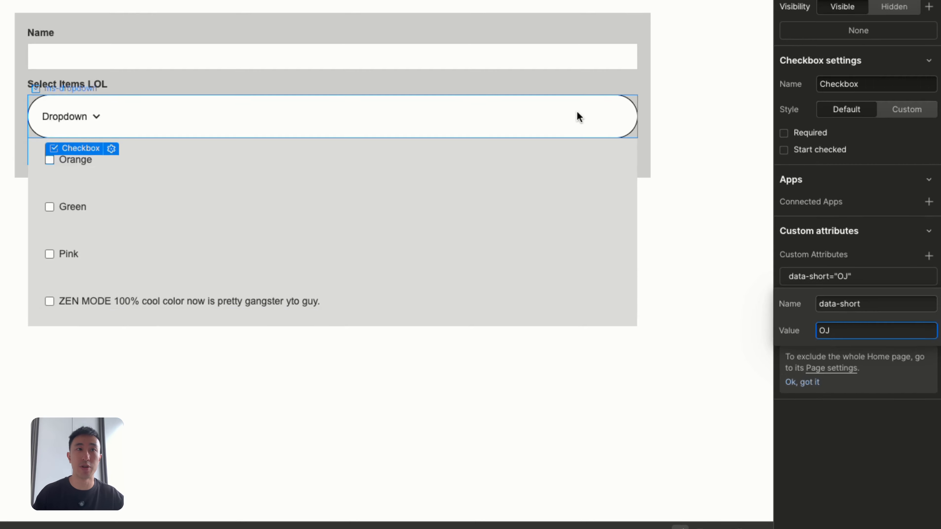
{"action": "left_click", "coordinate": [555, 107]}
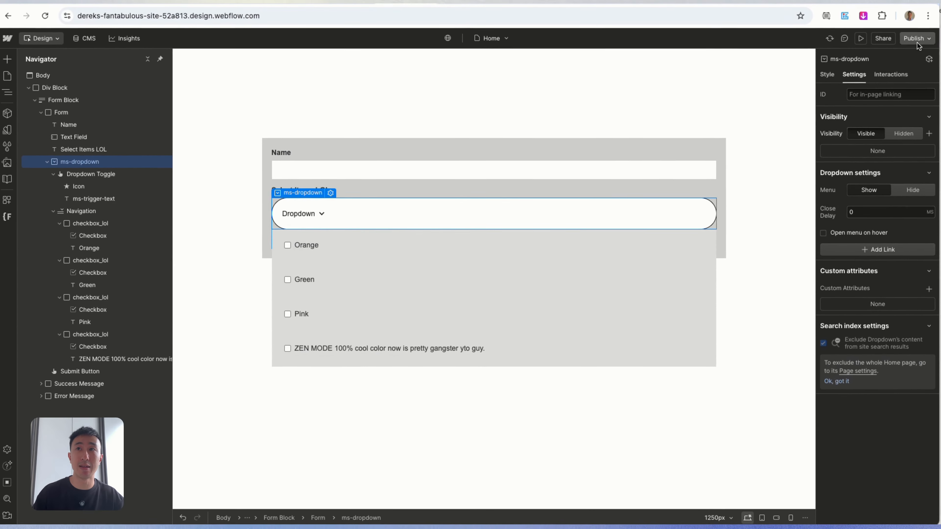
Publish the site to the staging domain and expand the Select Items LOL dropdown on the live page.
{"action": "left_click", "coordinate": [915, 39]}
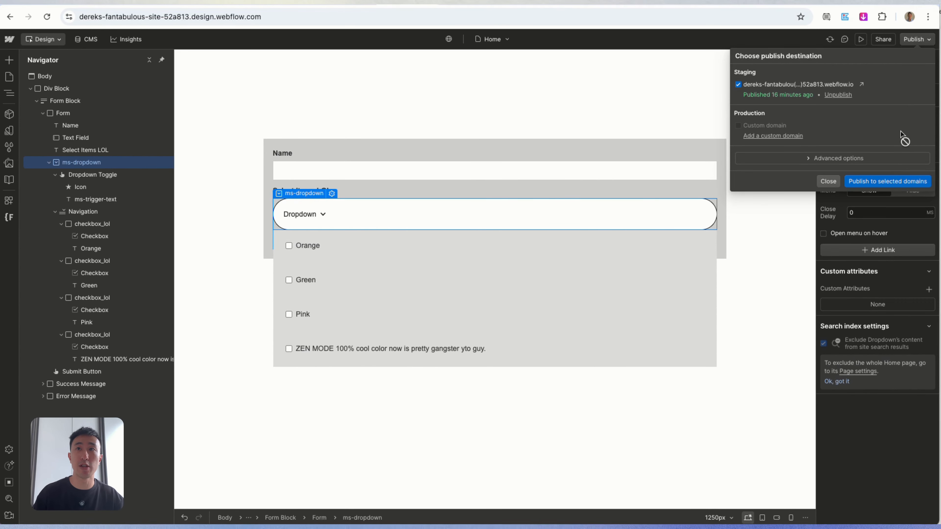
{"action": "left_click", "coordinate": [891, 181]}
{"action": "left_click", "coordinate": [732, 222]}
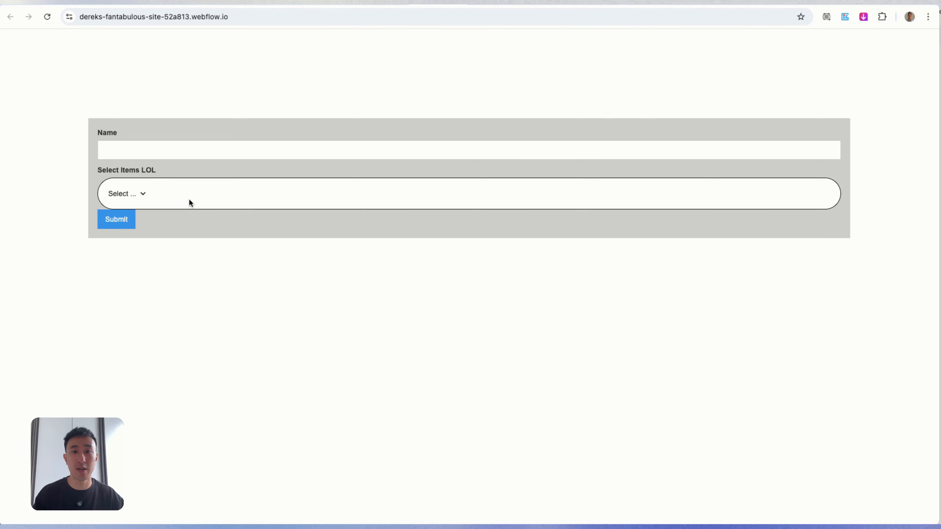
{"action": "left_click", "coordinate": [141, 197]}
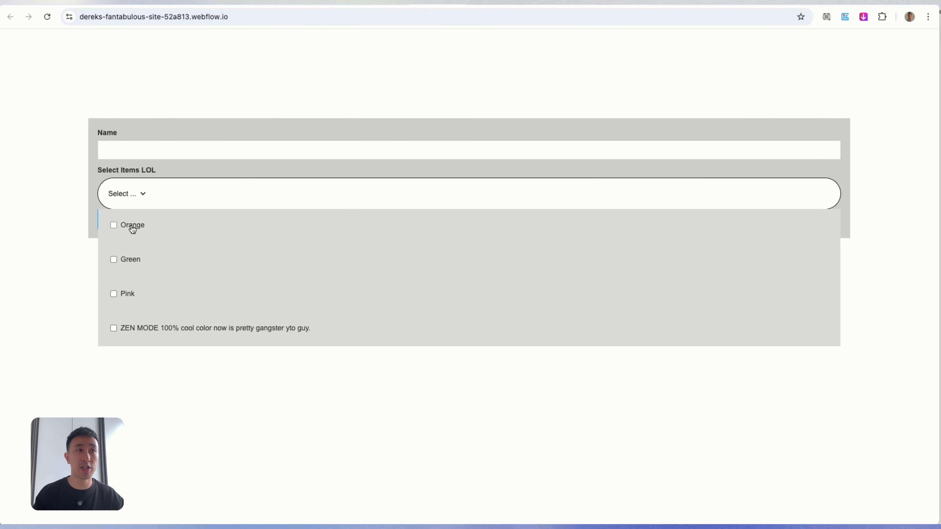